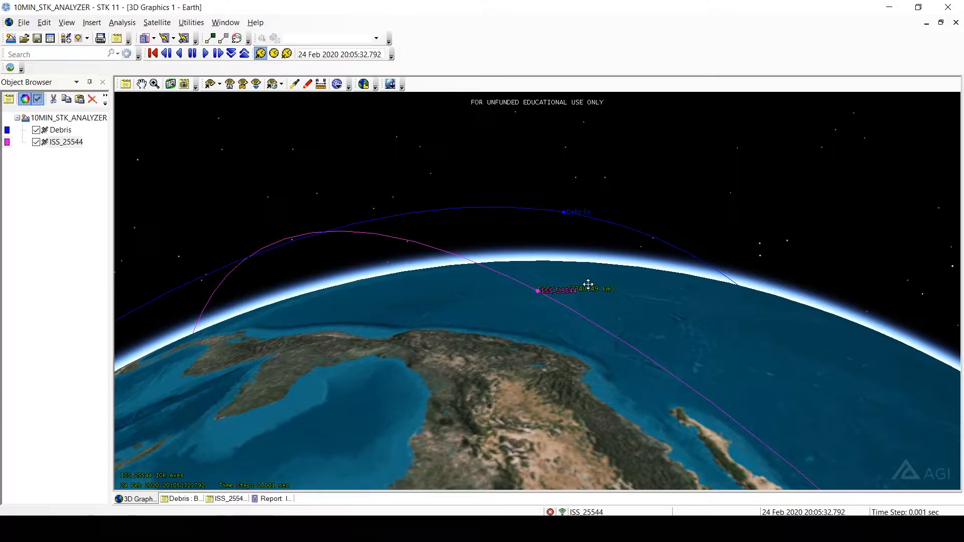
Play the scenario animation, examine the Debris and ISS_25544 orbits from several angles, and check the ISS_25544 RIC report.
mouse_move(589, 284)
left_mouse_down()
mouse_move(563, 283)
mouse_move(573, 262)
mouse_move(583, 281)
mouse_move(590, 273)
left_mouse_up()
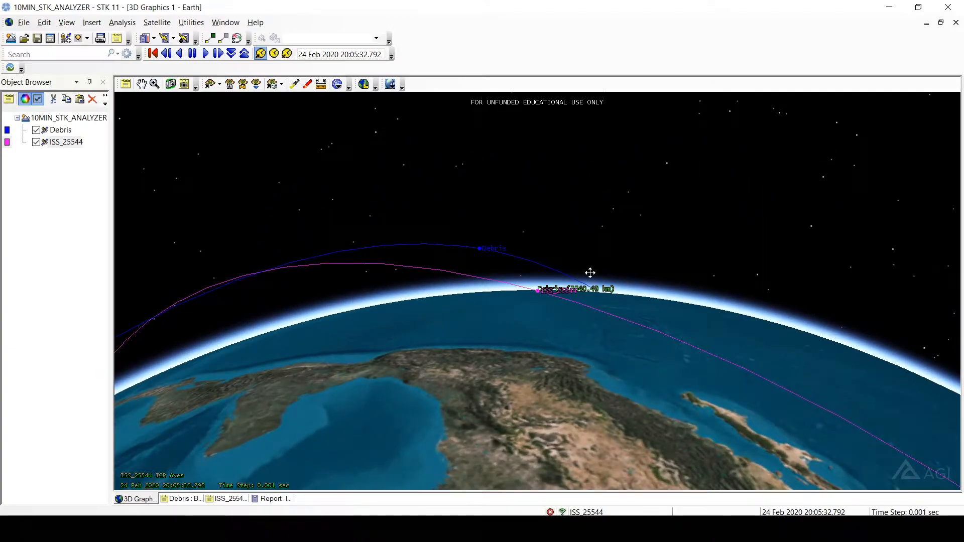
left_click_drag(591, 273, 610, 244)
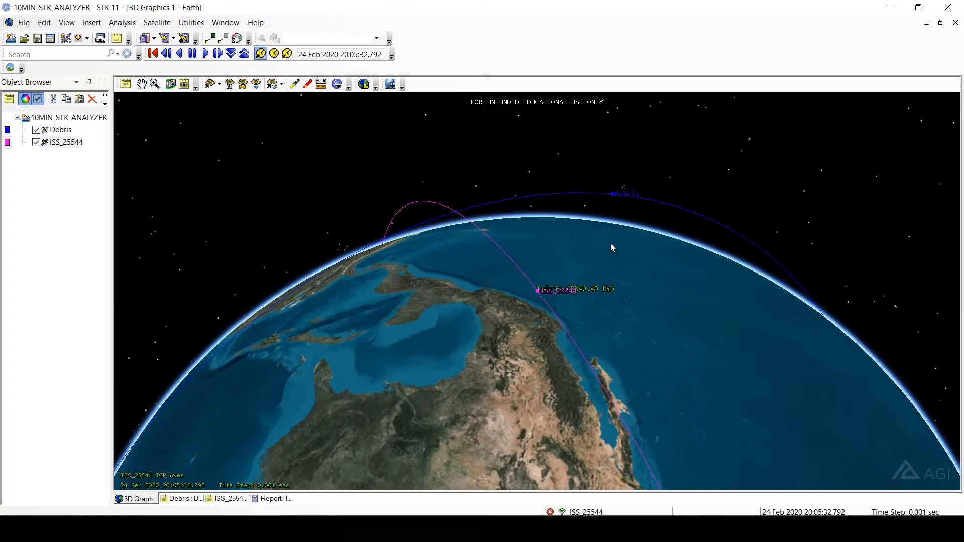
left_click_drag(592, 289, 674, 312)
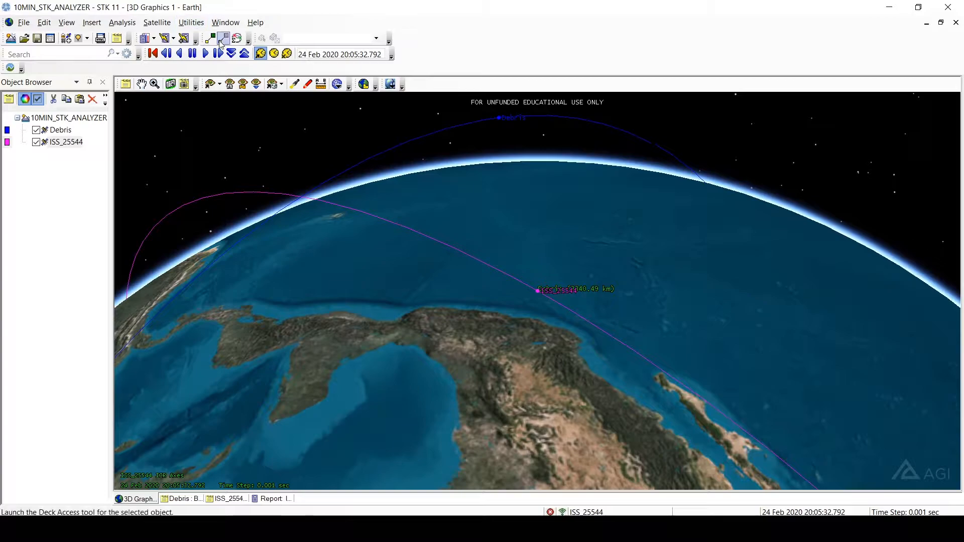
left_click(205, 54)
left_click_drag(525, 314, 515, 287)
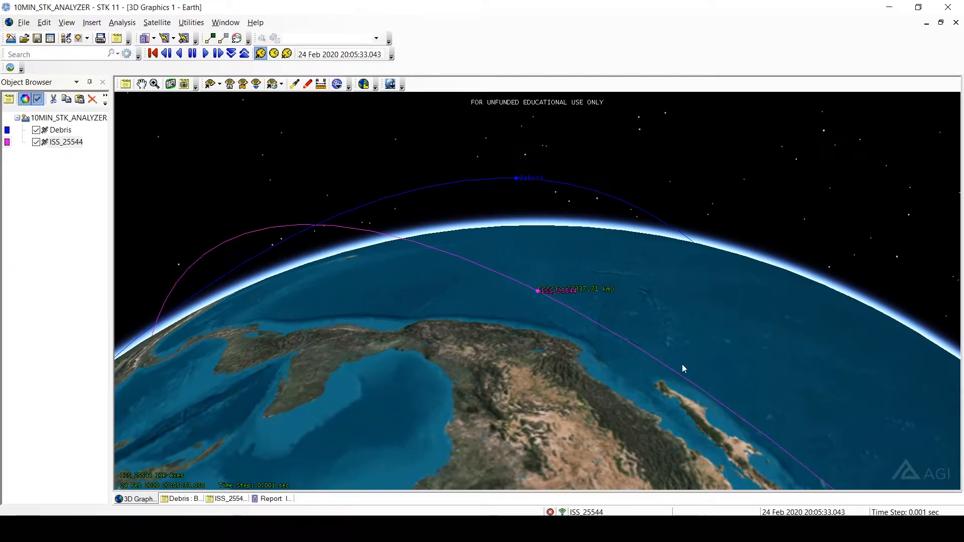
left_click_drag(510, 211, 540, 442)
left_click_drag(608, 222, 640, 235)
left_click_drag(604, 356, 644, 250)
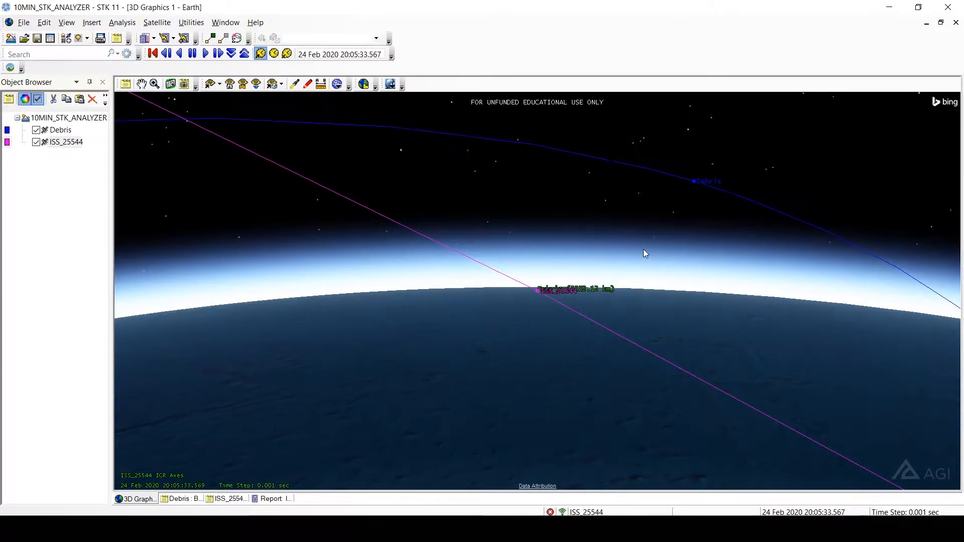
left_click_drag(619, 439, 144, 351)
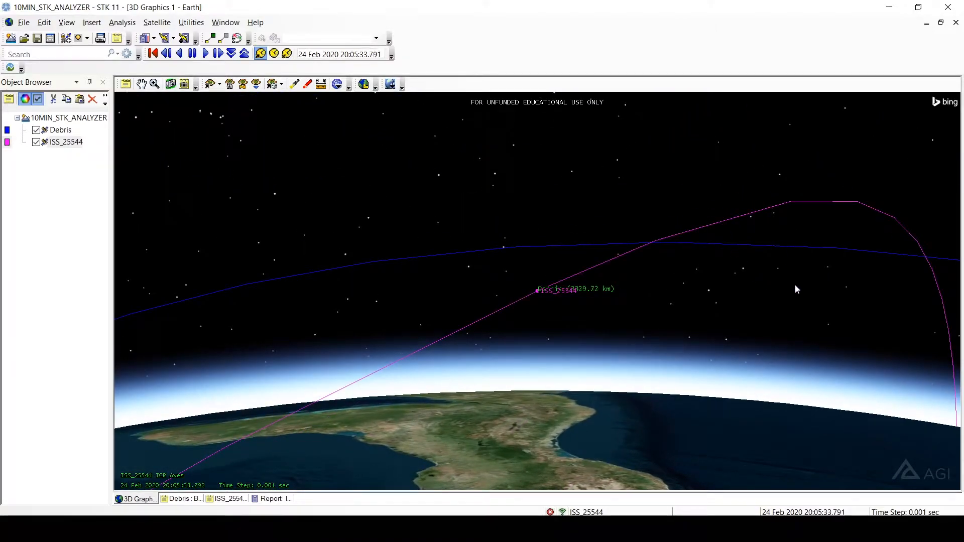
left_click_drag(436, 264, 617, 201)
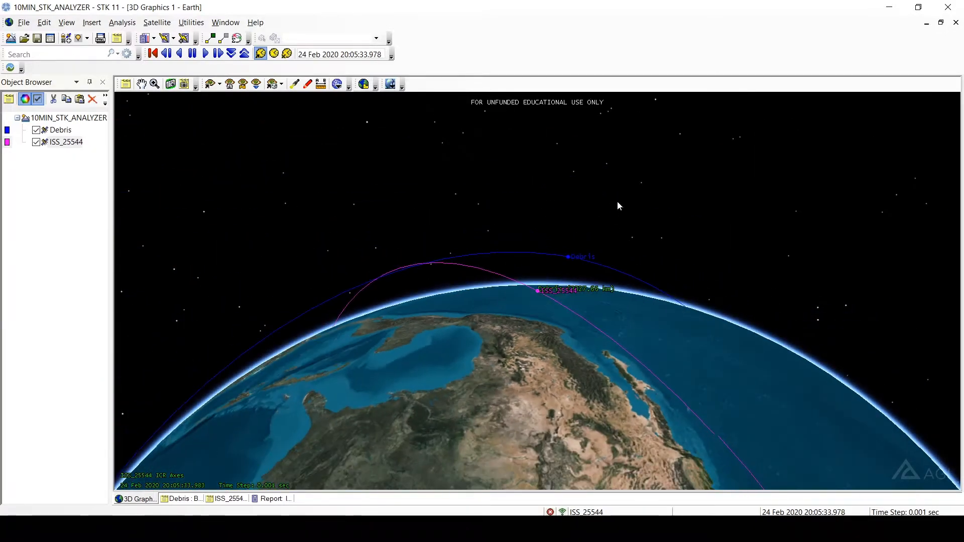
left_click(271, 499)
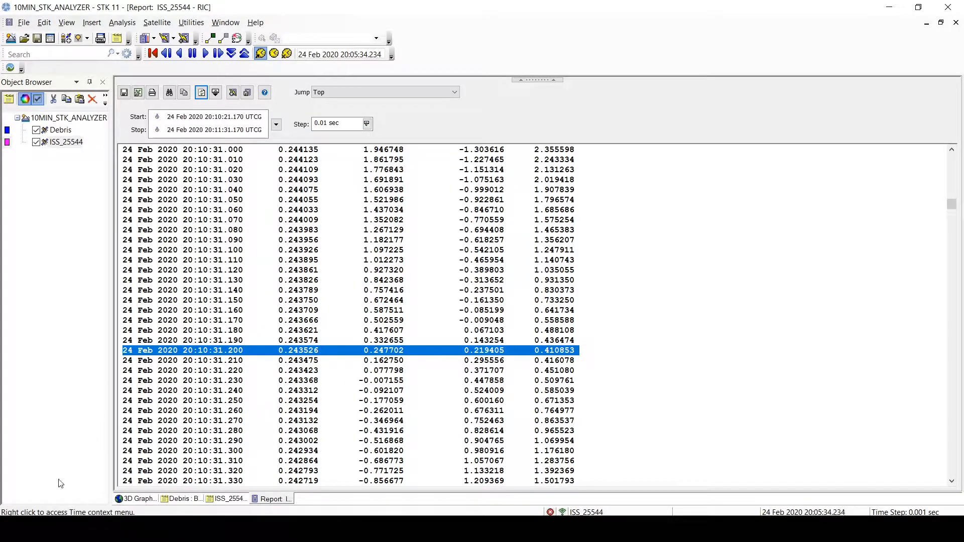
left_click(136, 499)
Inspect the ISS model up close and its orbit relative to Debris, and review the closest-approach rows in the RIC report.
left_click_drag(508, 296, 584, 345)
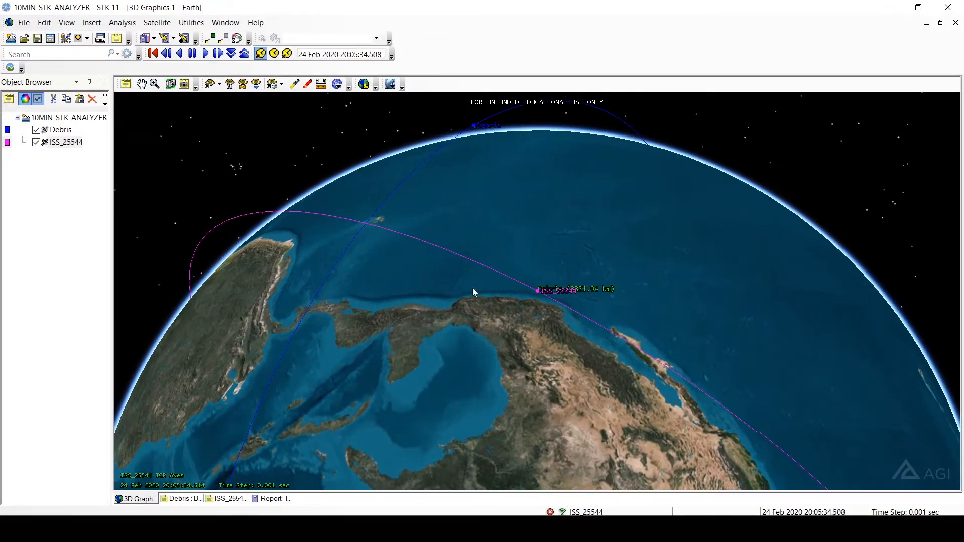
left_click_drag(497, 209, 583, 392)
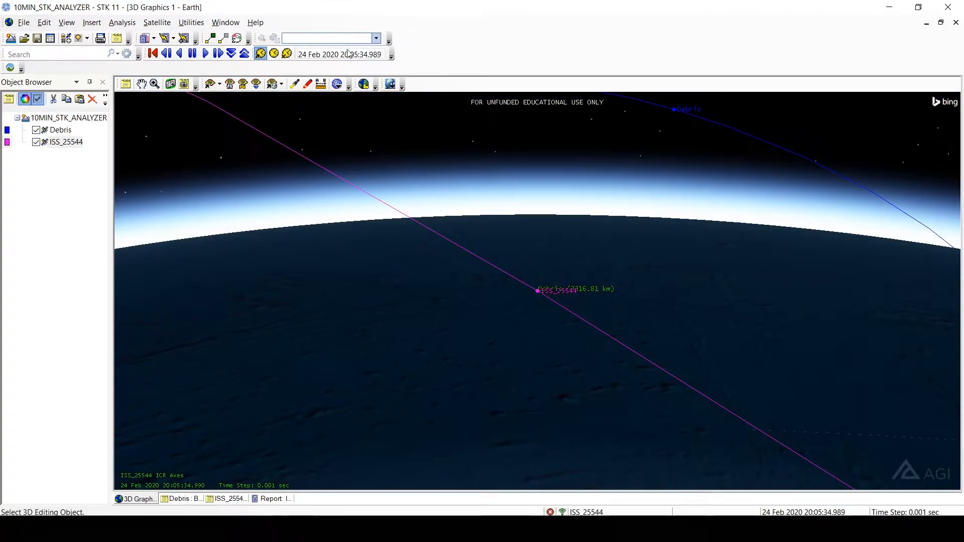
mouse_move(683, 246)
left_mouse_down()
mouse_move(544, 206)
mouse_move(680, 261)
mouse_move(687, 235)
left_mouse_up()
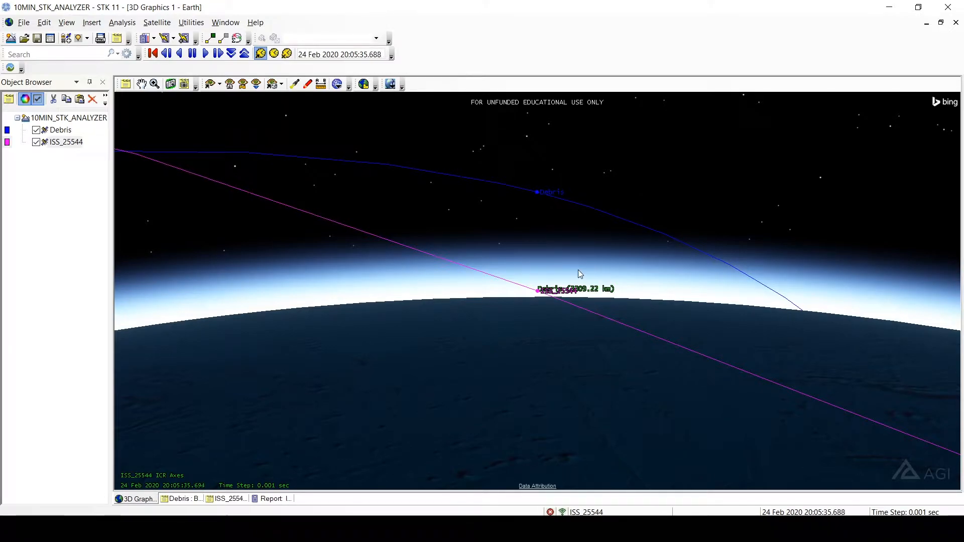
mouse_move(576, 271)
left_mouse_down()
mouse_move(400, 300)
mouse_move(430, 263)
mouse_move(576, 267)
left_mouse_up()
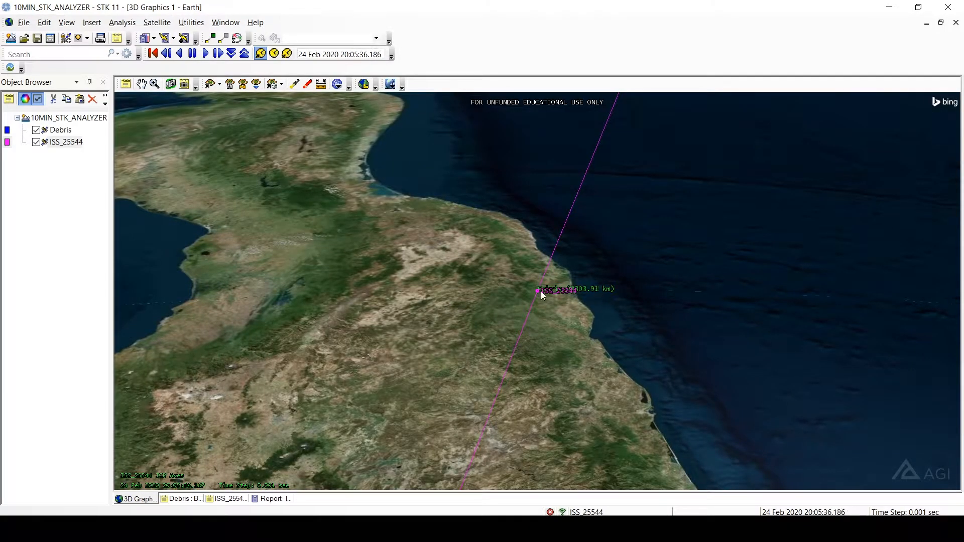
left_click_drag(625, 332, 471, 283)
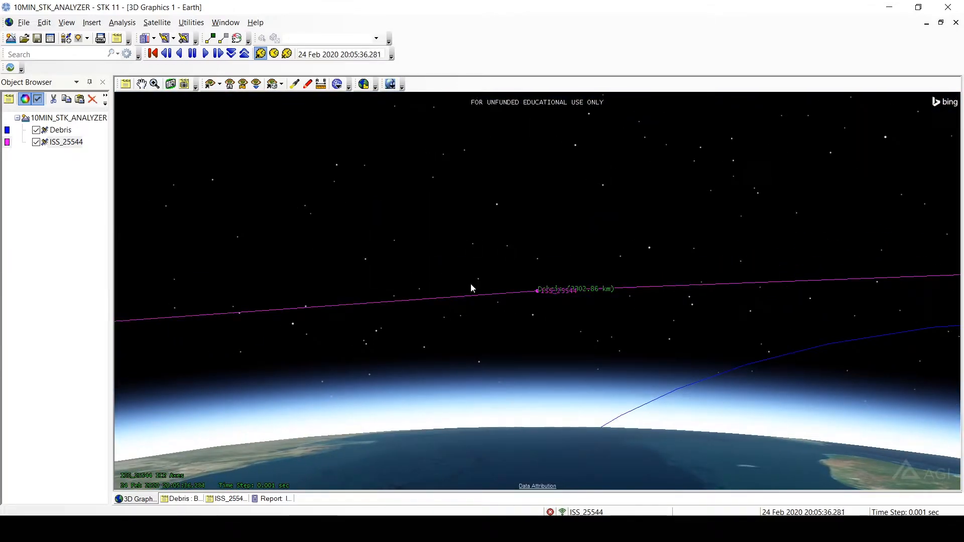
left_click_drag(584, 237, 610, 511)
left_click_drag(559, 322, 575, 386)
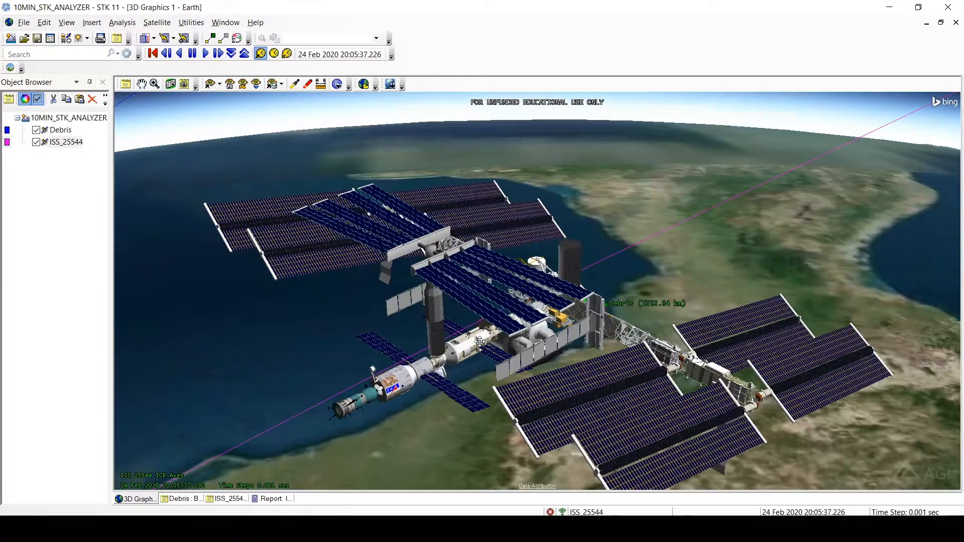
left_click_drag(494, 321, 618, 297)
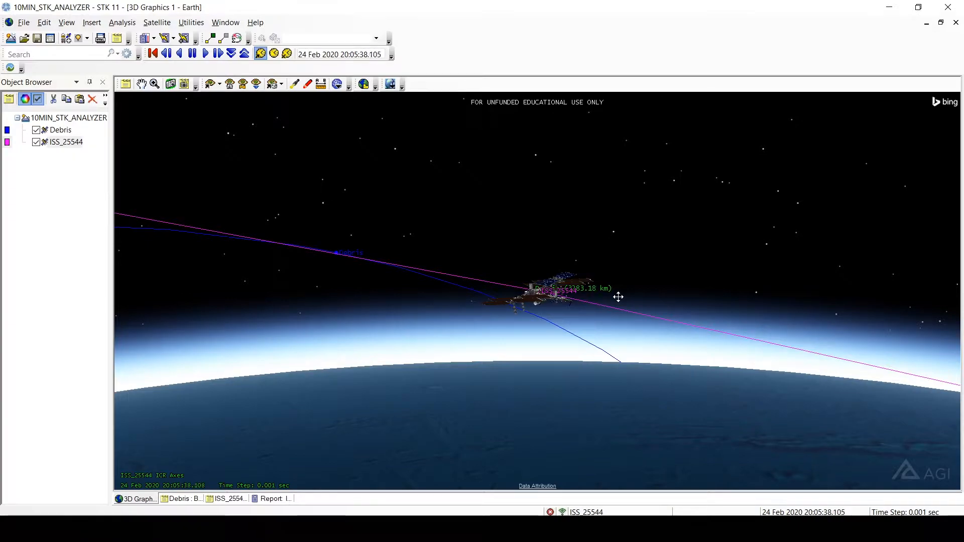
left_click_drag(618, 297, 578, 306)
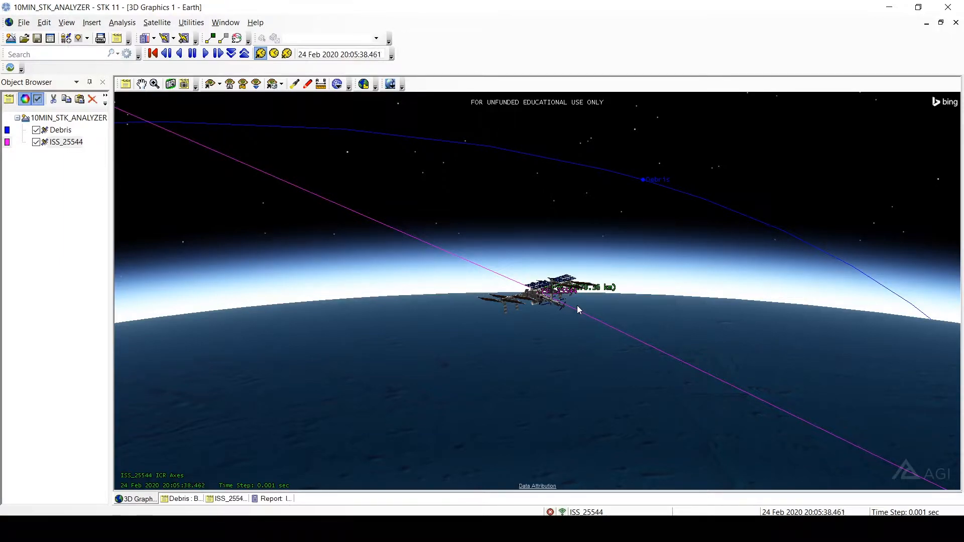
left_click_drag(575, 303, 579, 211)
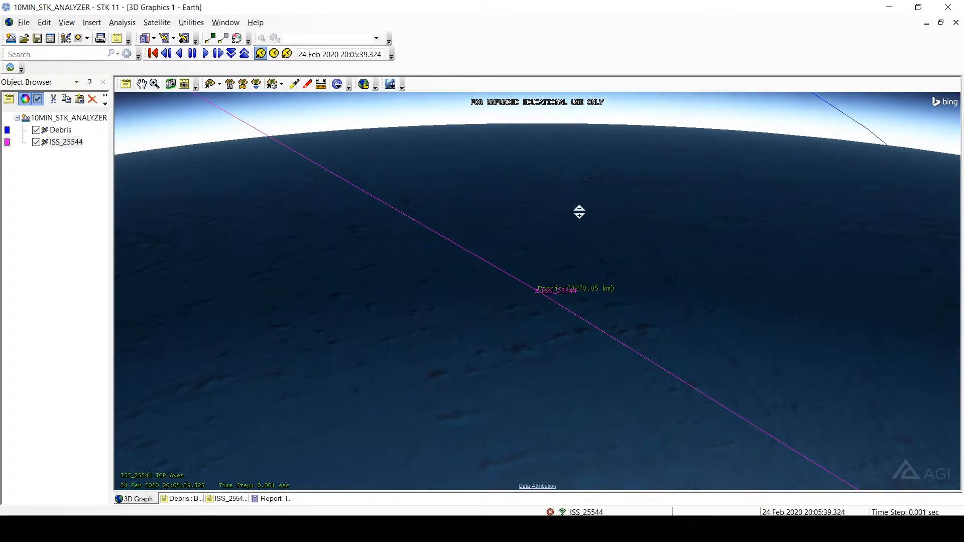
left_click_drag(530, 364, 608, 228)
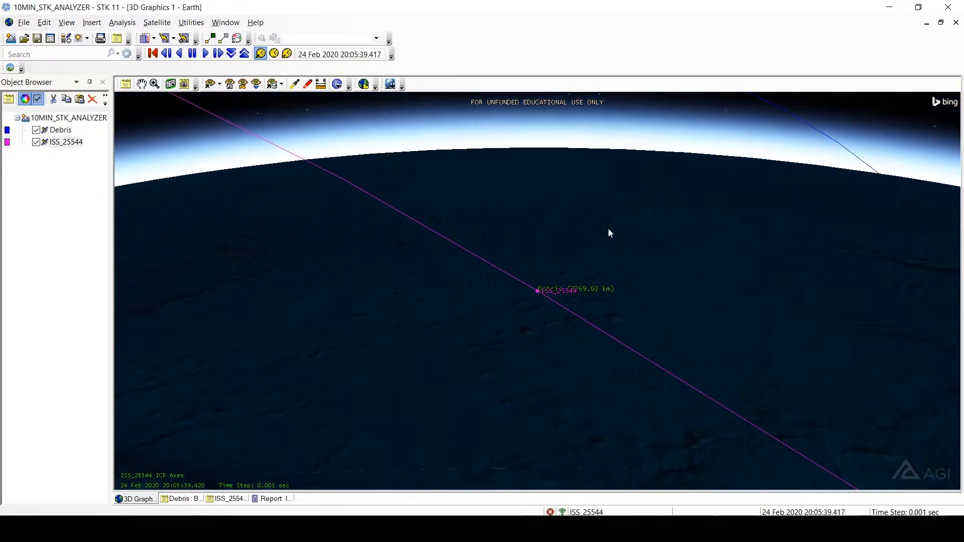
left_click_drag(515, 351, 586, 239)
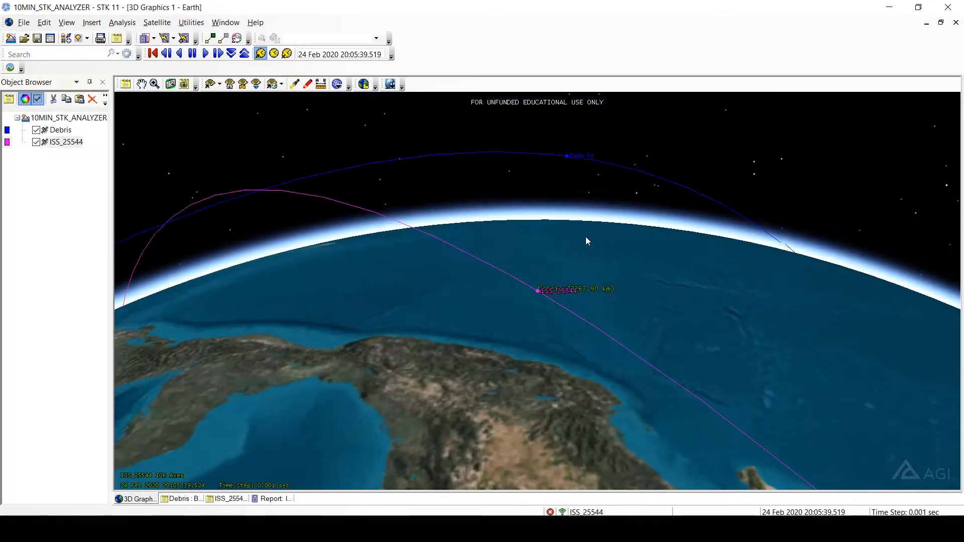
left_click(282, 499)
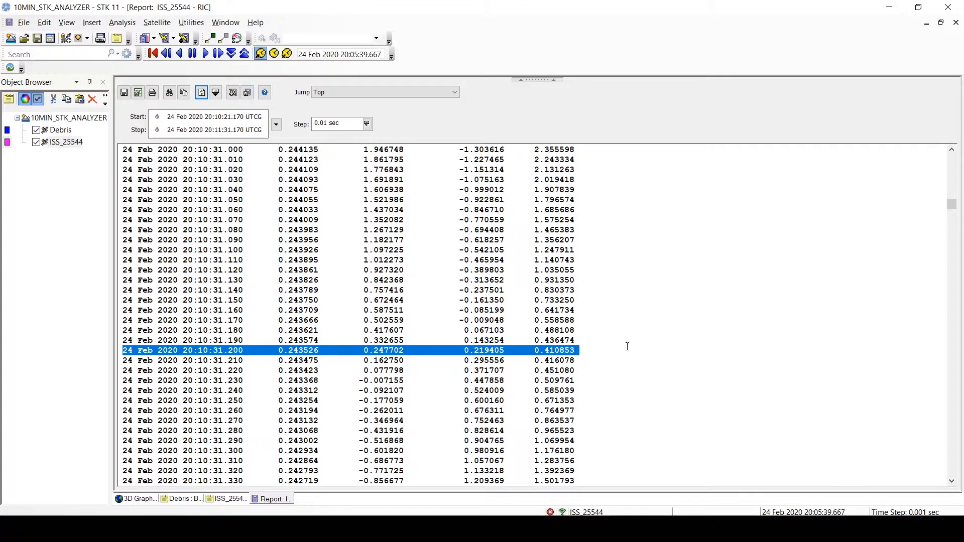
left_click(143, 500)
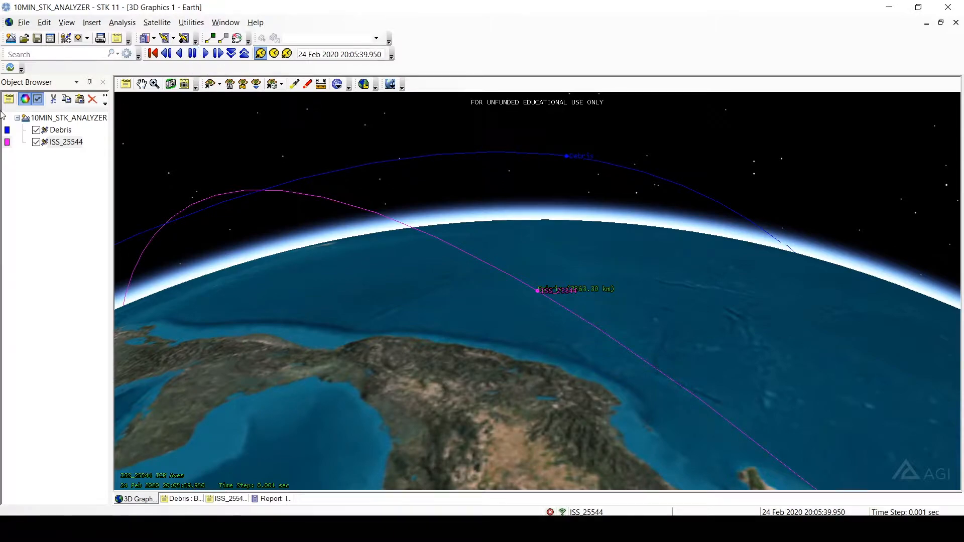
Insert a new satellite using the Define Properties method and set its propagator to Astrogator.
left_click(92, 23)
left_click(97, 35)
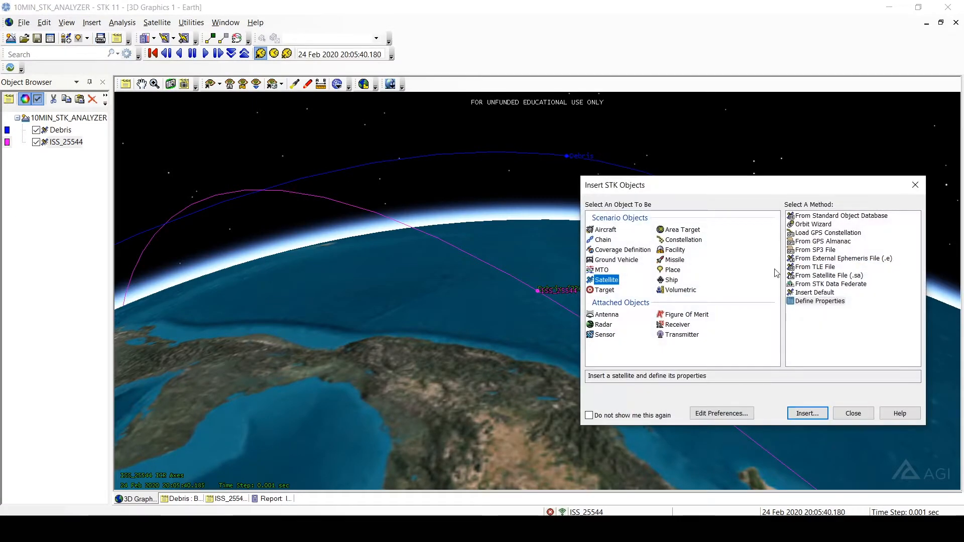
double_click(819, 301)
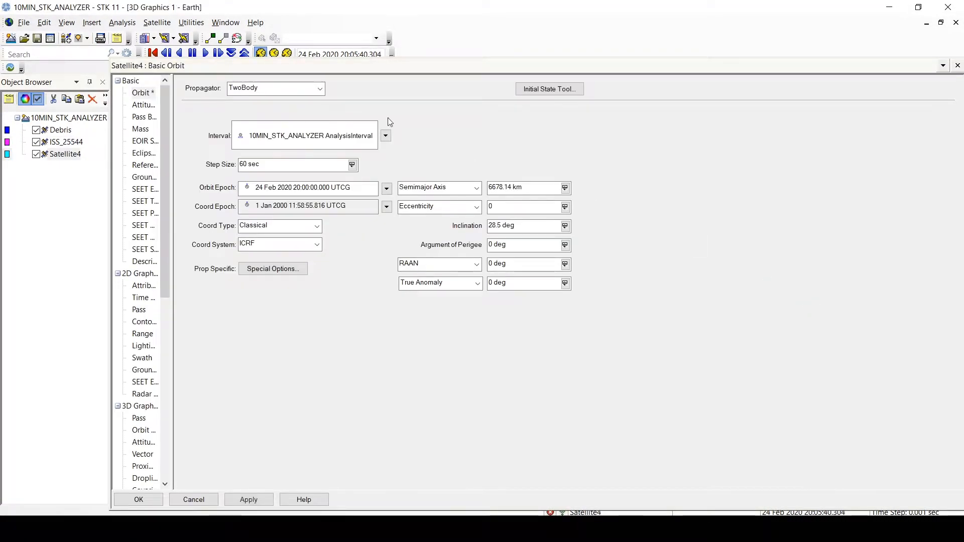
left_click(287, 89)
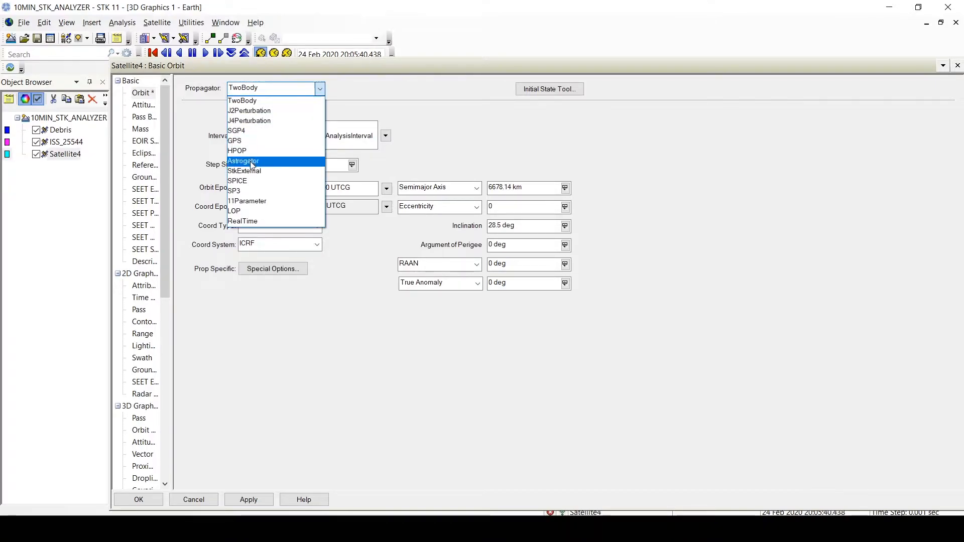
left_click(251, 161)
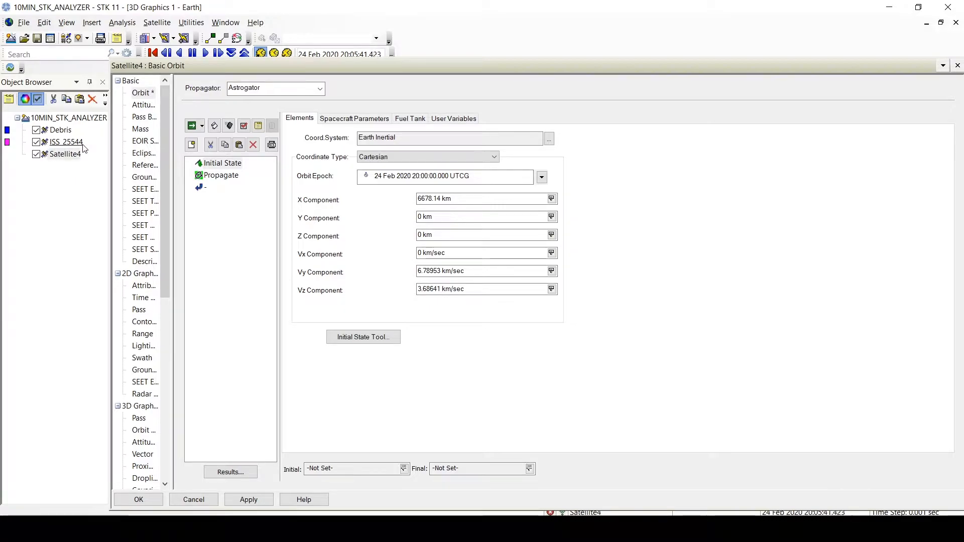
Delete the Initial State segment from the new satellite's mission control sequence.
left_click(218, 168)
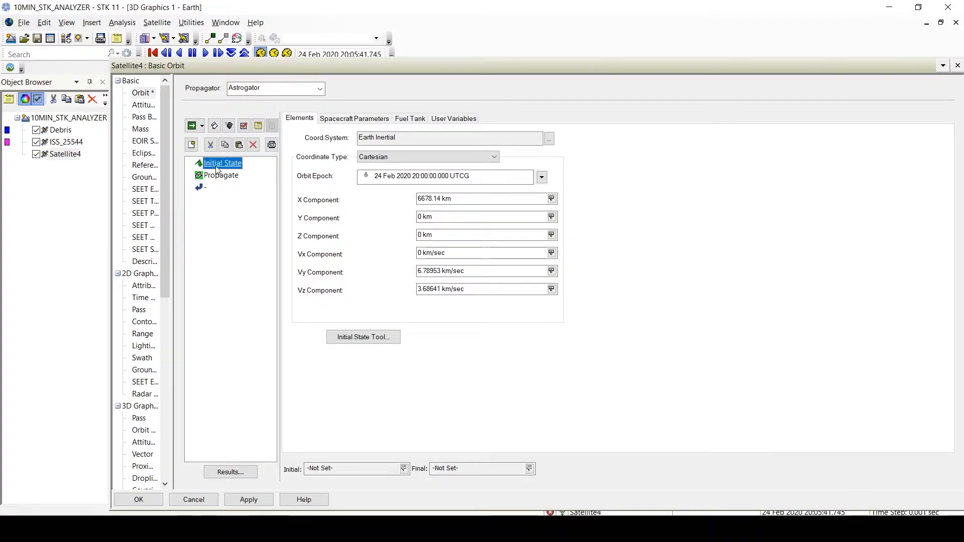
left_click(253, 149)
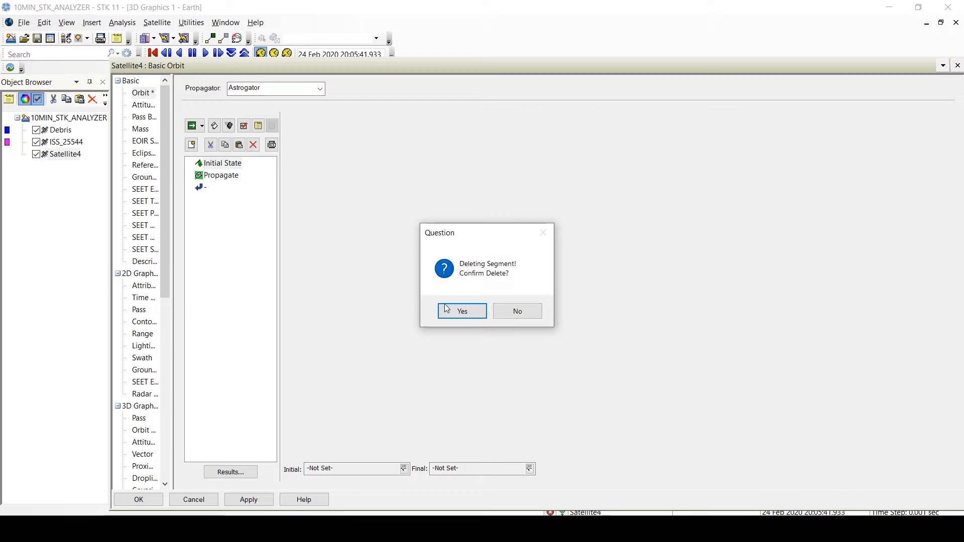
left_click(462, 311)
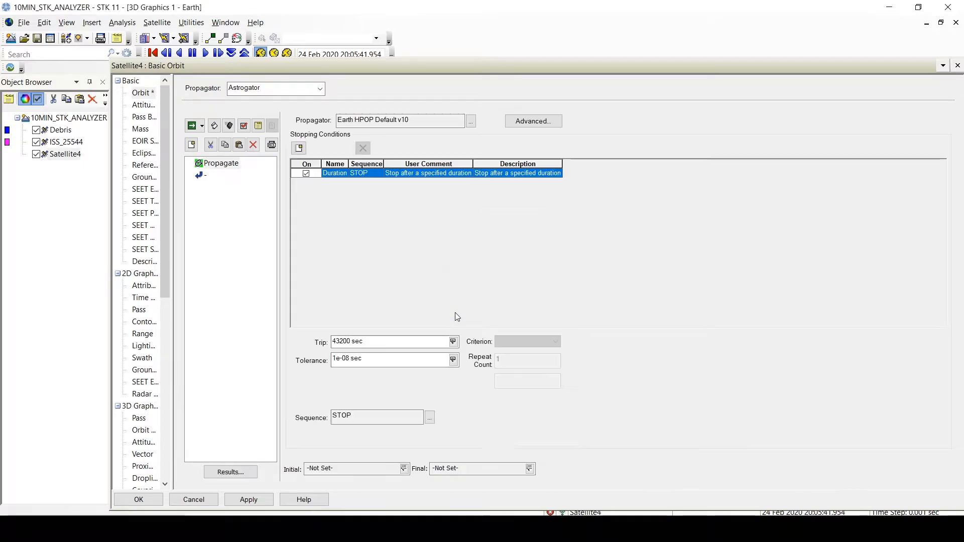
Add a Follow segment to the mission control sequence and place it before the Propagate segment.
left_click(201, 176)
double_click(201, 175)
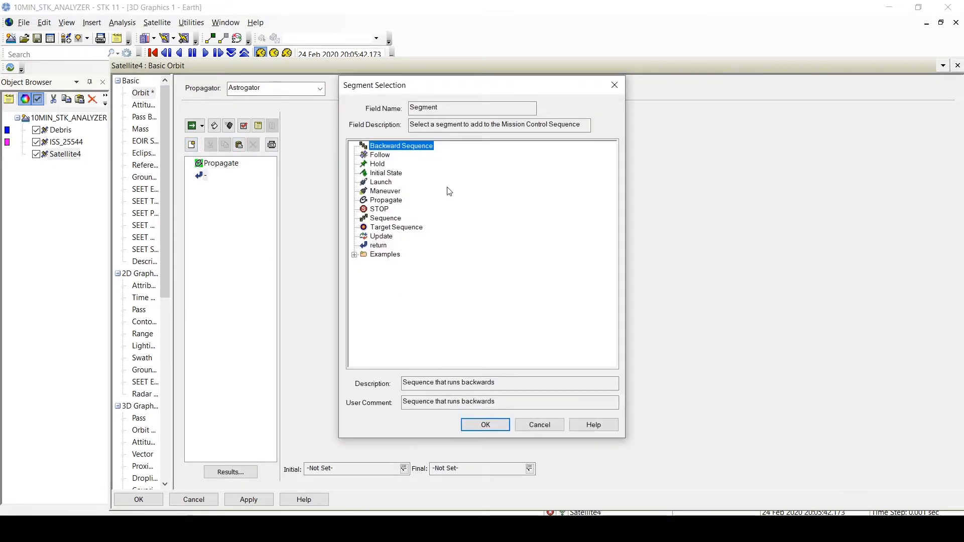
double_click(380, 155)
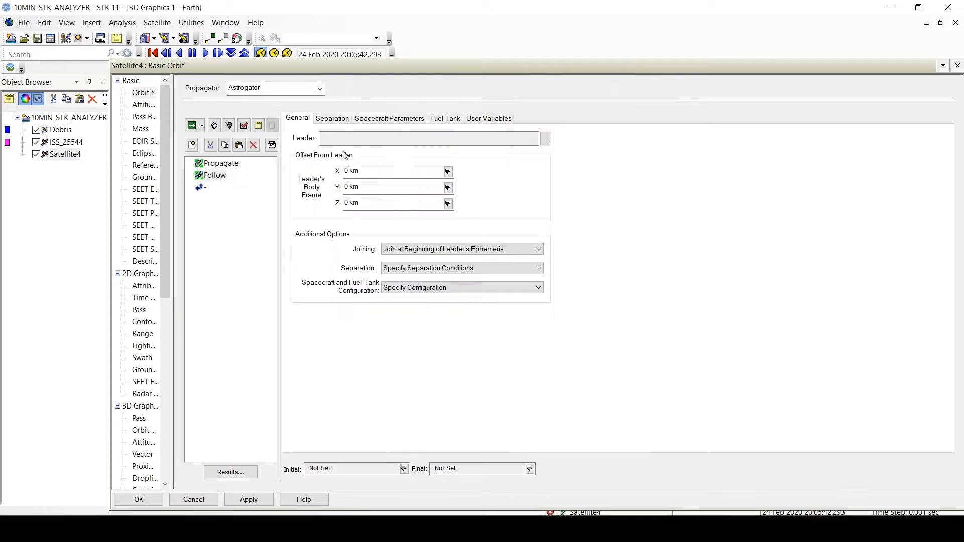
left_click_drag(217, 174, 213, 163)
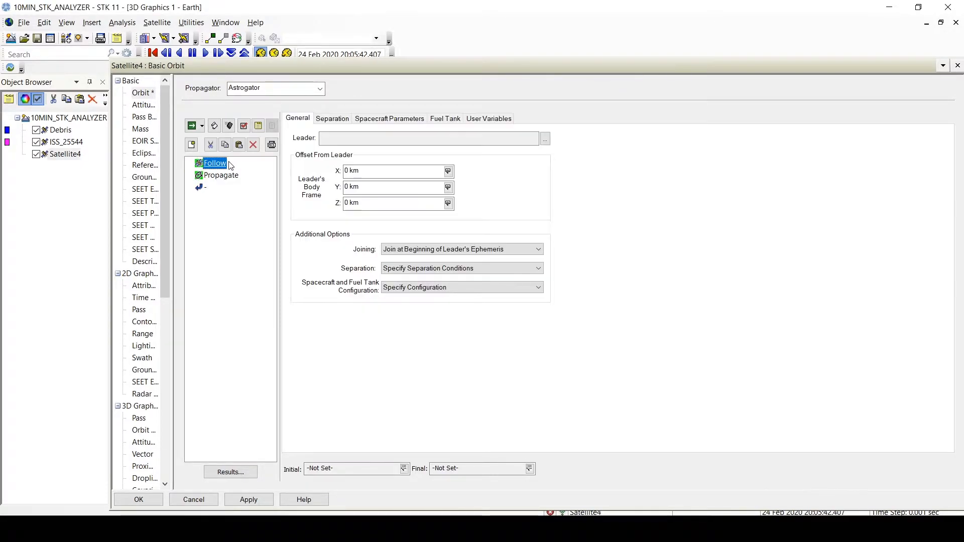
Set ISS_25544 as the leader of the Follow segment.
left_click(546, 139)
left_click(385, 156)
double_click(384, 155)
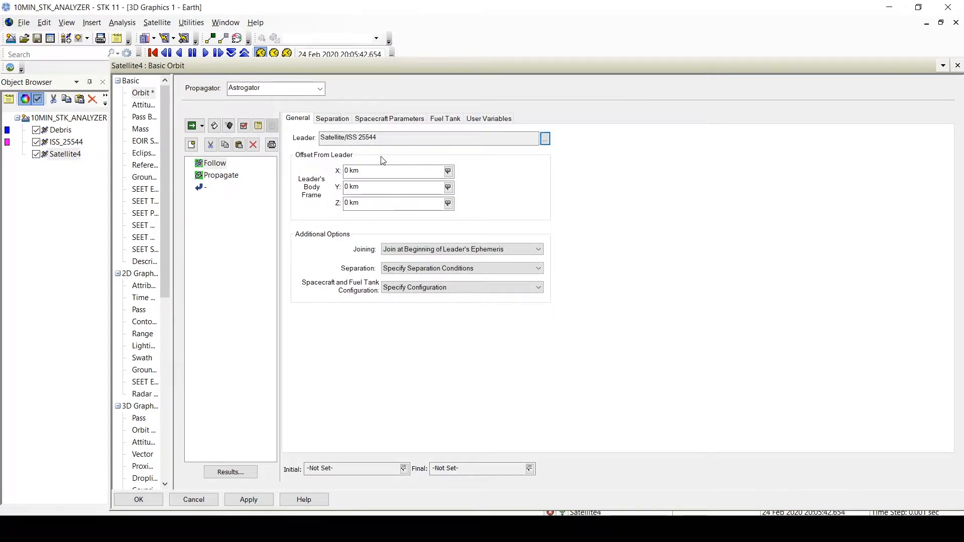
Replace the Follow segment's Duration separation condition with an Epoch condition.
left_click(335, 120)
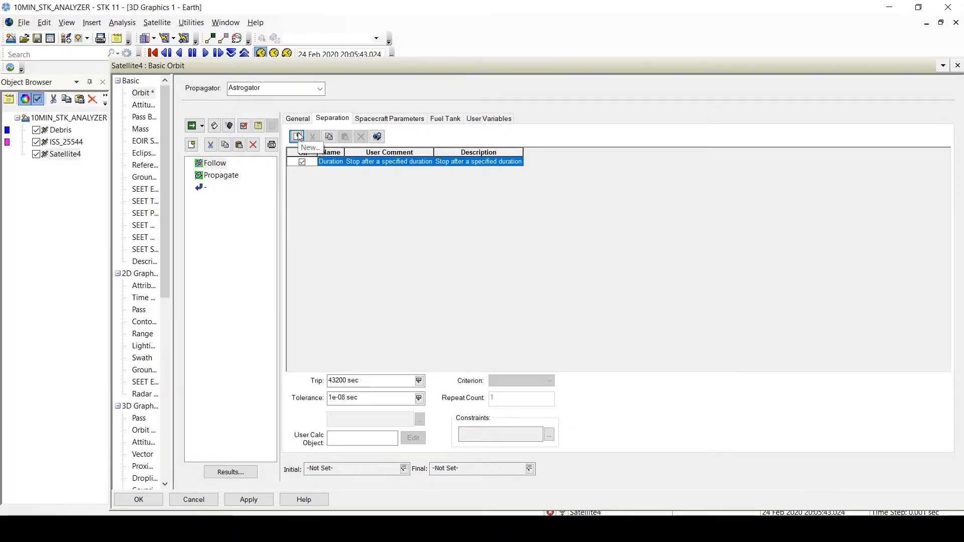
left_click(297, 137)
double_click(380, 227)
left_click(331, 163)
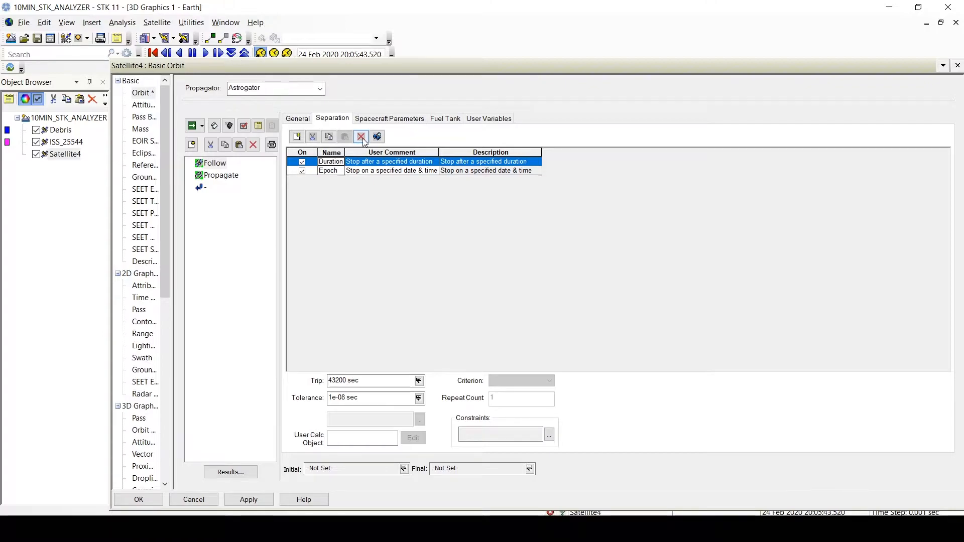
left_click(361, 137)
Set the Follow segment's Epoch separation trip time to 24 Feb 2020 20:05:00.000 UTCG, using the current scenario time as a base.
left_click(339, 53)
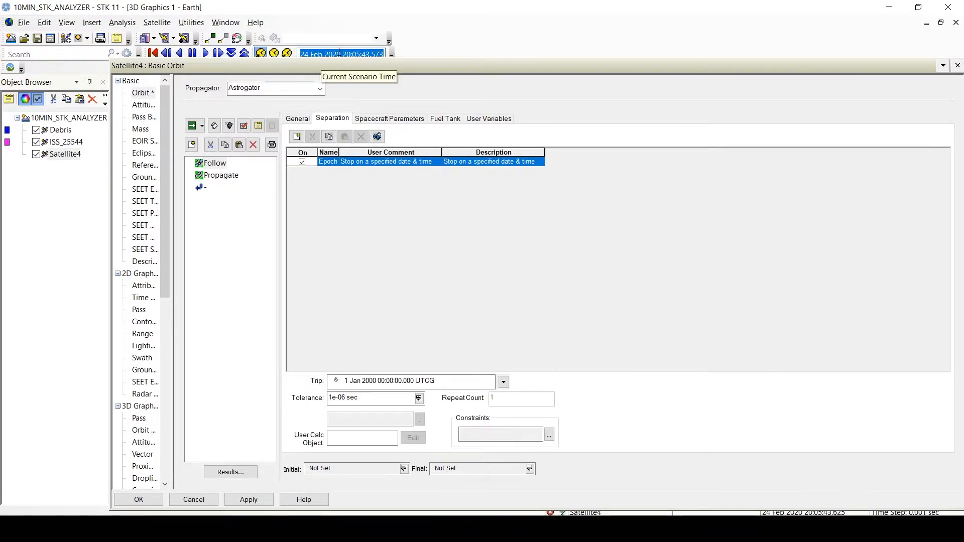
double_click(389, 381)
key("ctrl+a")
type("24 Feb 2020 20:05:43.573 UTCG")
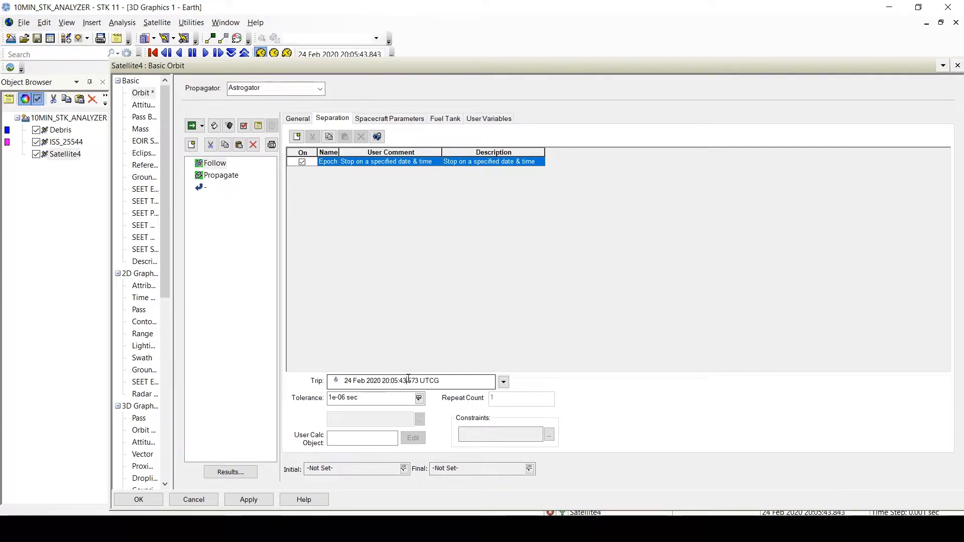
double_click(405, 381)
type("00")
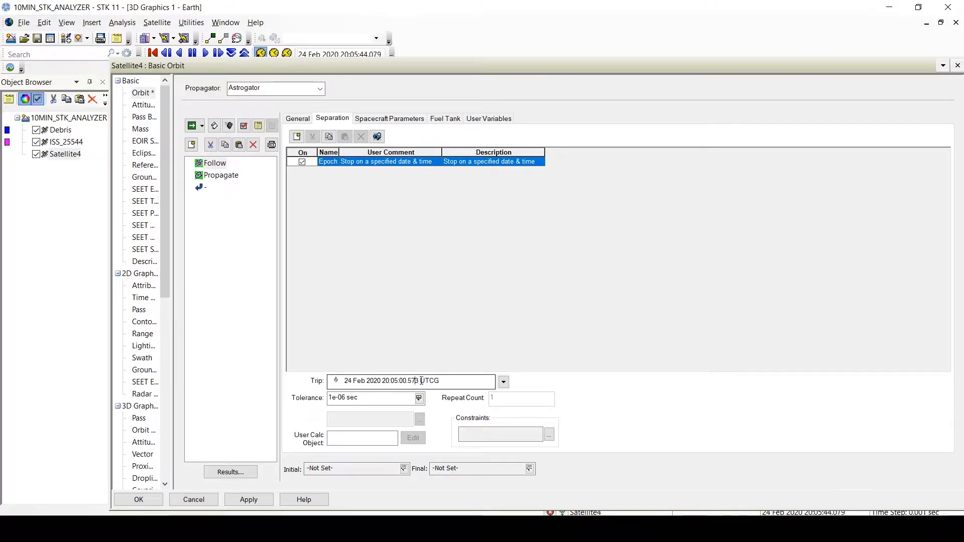
key("BackSpace")
key("BackSpace")
key("BackSpace")
type("00")
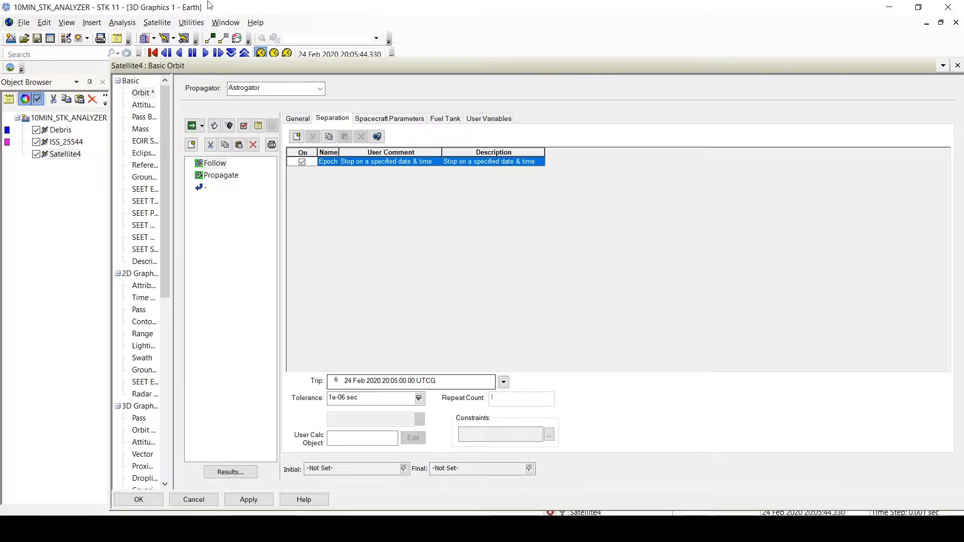
type("0")
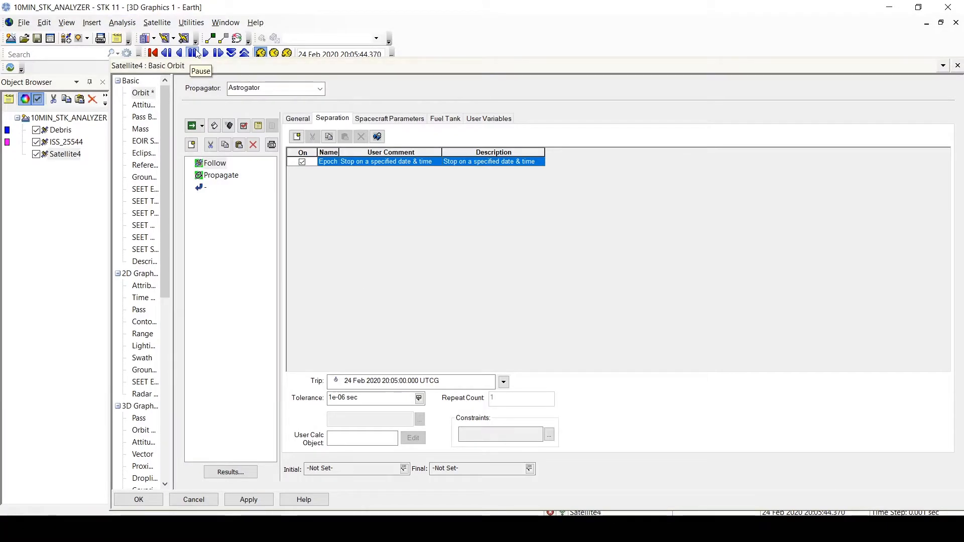
Run the satellite's mission control sequence and inspect its computed trajectory near ISS_25544 in the 3D view.
left_click(208, 180)
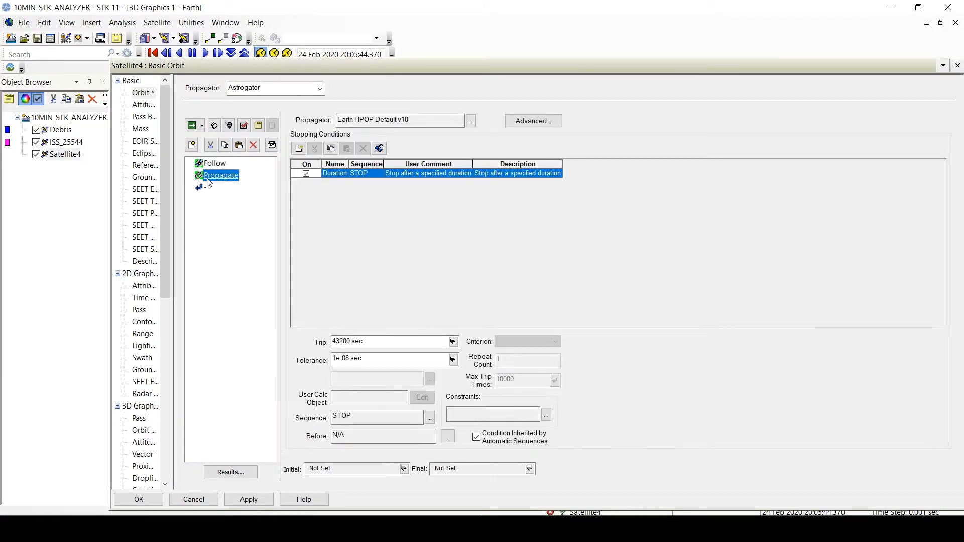
left_click(193, 125)
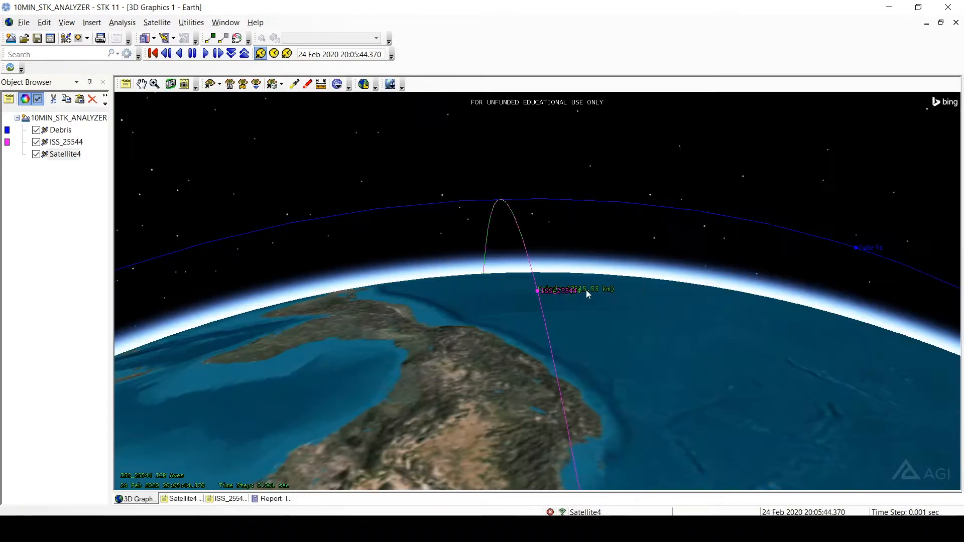
left_click_drag(610, 291, 696, 346)
left_click_drag(605, 264, 661, 532)
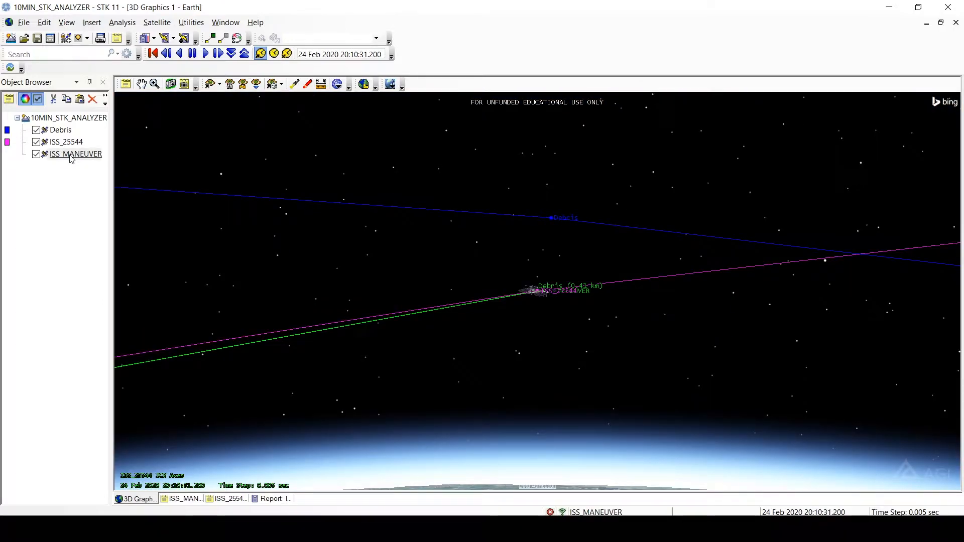
Set the current scenario time to 24 Feb 2020 20:05:31.200 and inspect the trajectories around the ISS.
left_click_drag(465, 306, 628, 278)
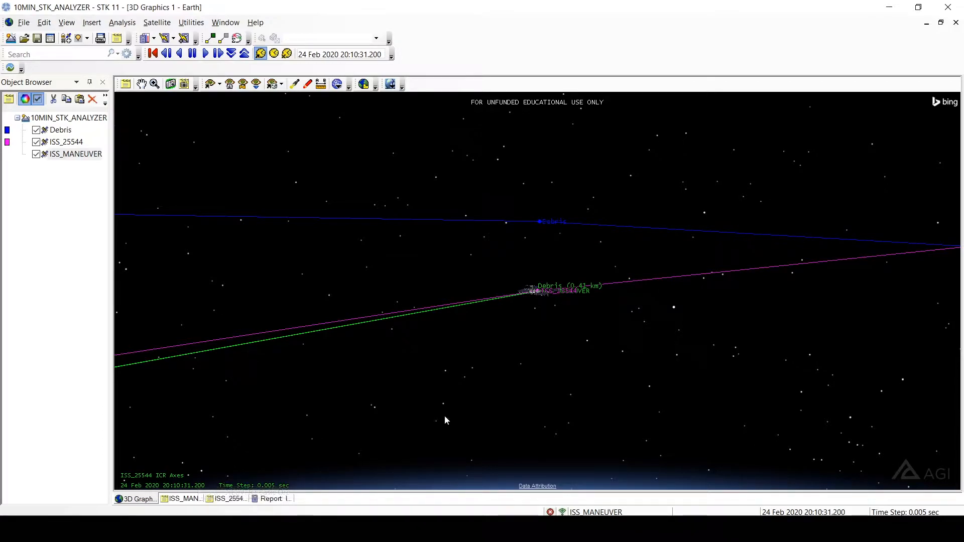
left_click(358, 55)
left_click(357, 56)
key("BackSpace")
key("BackSpace")
type("05")
key("Return")
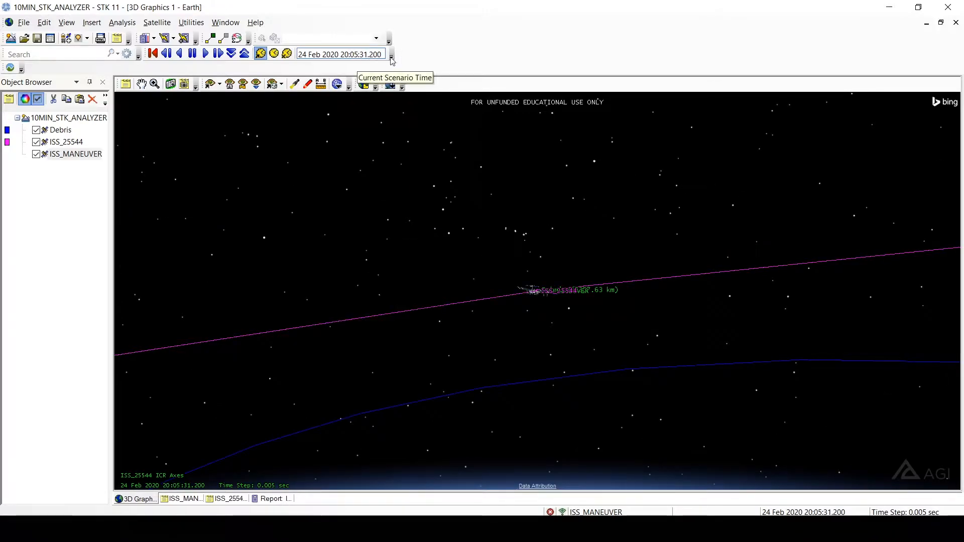
left_click_drag(612, 345, 840, 386)
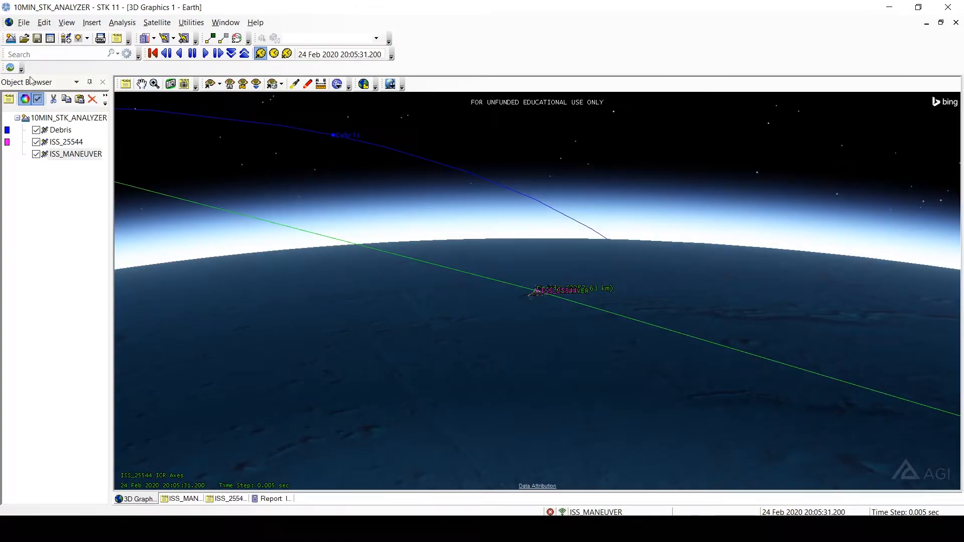
Add a Maneuver segment to ISS_MANEUVER's mission control sequence and place it between Follow and Propagate.
double_click(93, 154)
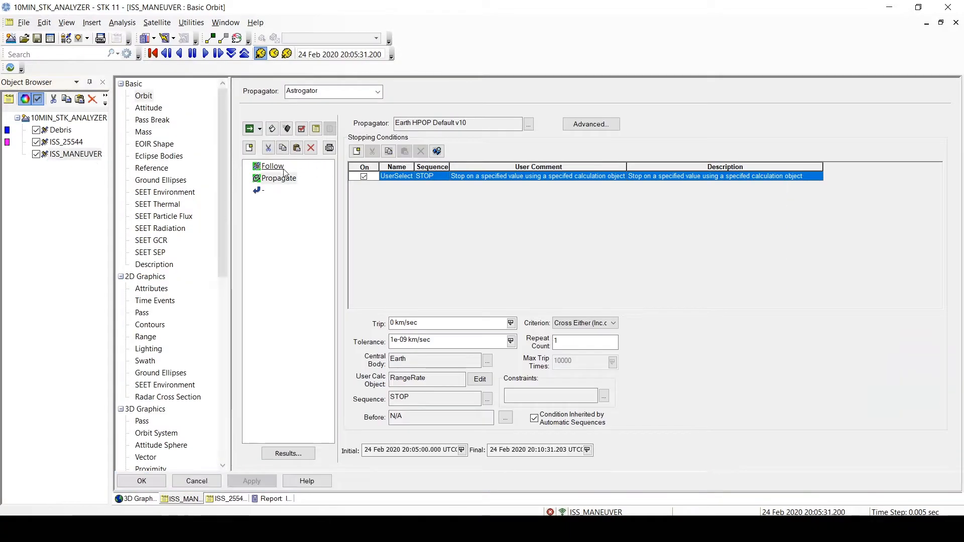
left_click(258, 191)
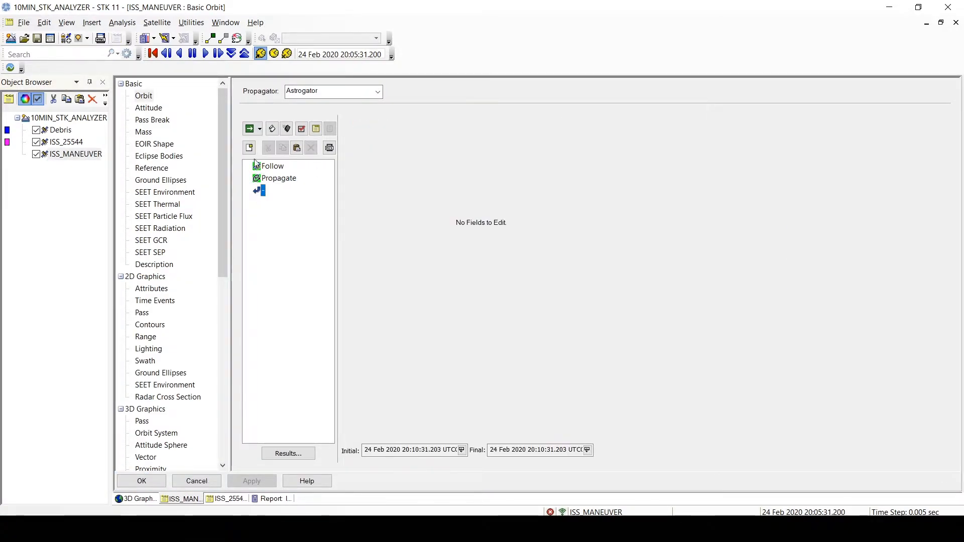
left_click(249, 148)
double_click(385, 191)
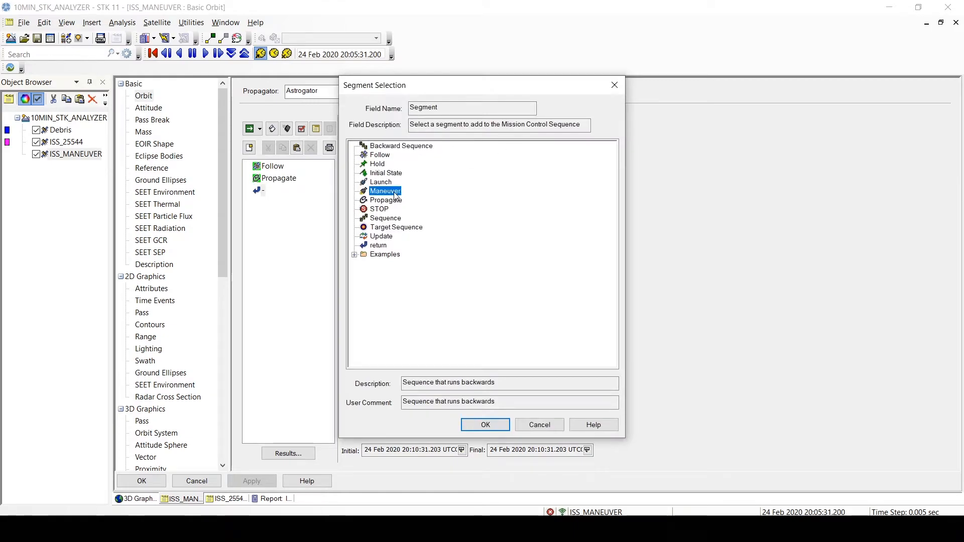
left_click_drag(277, 195, 275, 174)
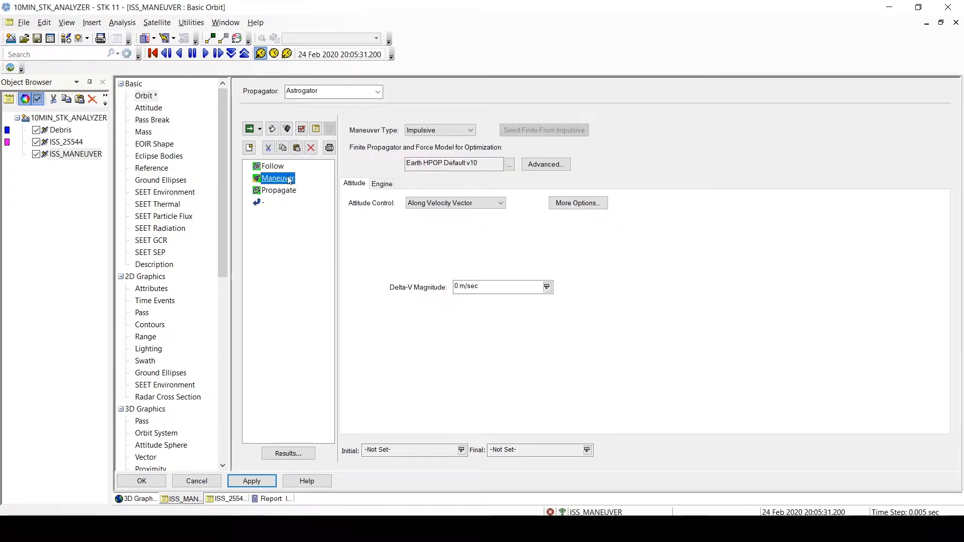
Set the Maneuver segment's attitude control to Thrust Vector with RIC as the thrust axes.
left_click(463, 204)
left_click(435, 246)
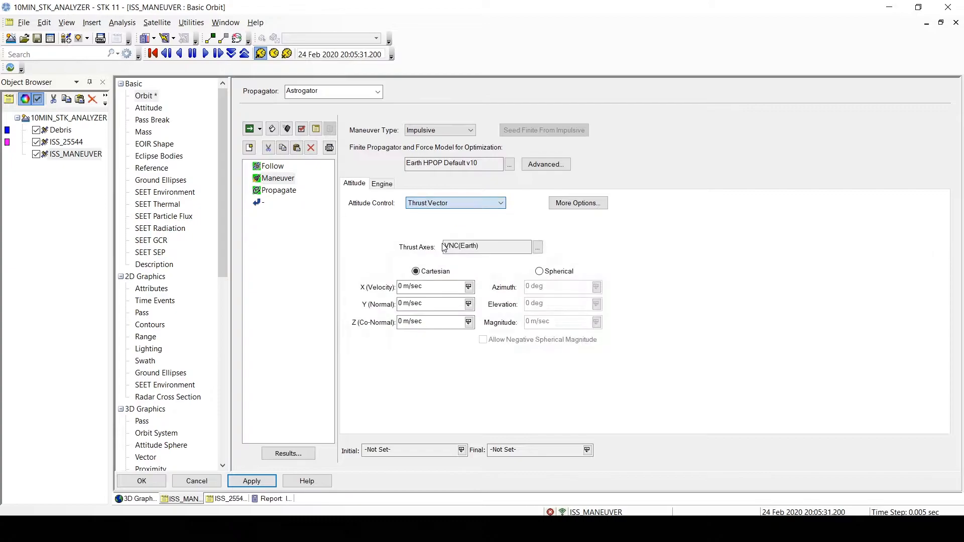
left_click(538, 247)
double_click(532, 201)
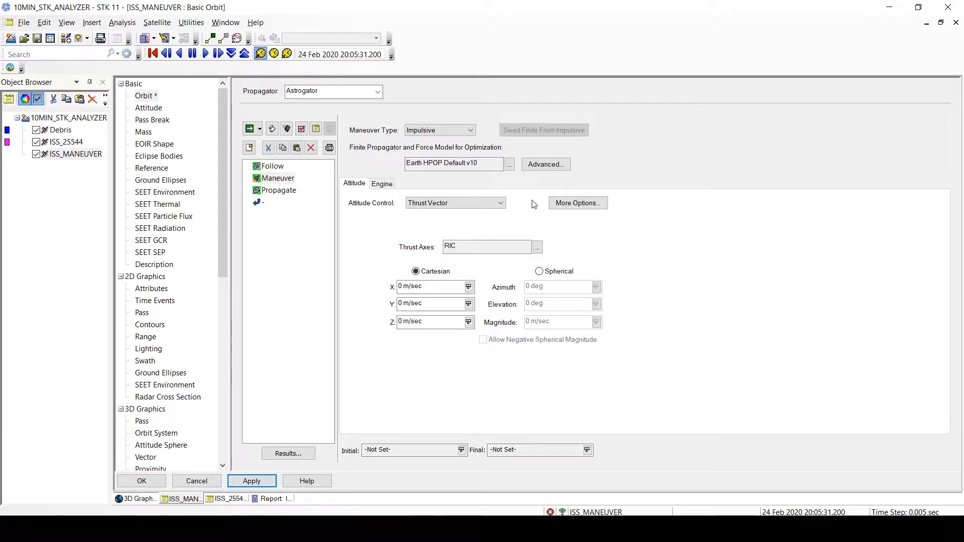
Define the thrust vector in spherical form with a magnitude of 2 m/sec, then run the sequence and inspect the trajectory.
left_click(540, 272)
double_click(528, 322)
type("2")
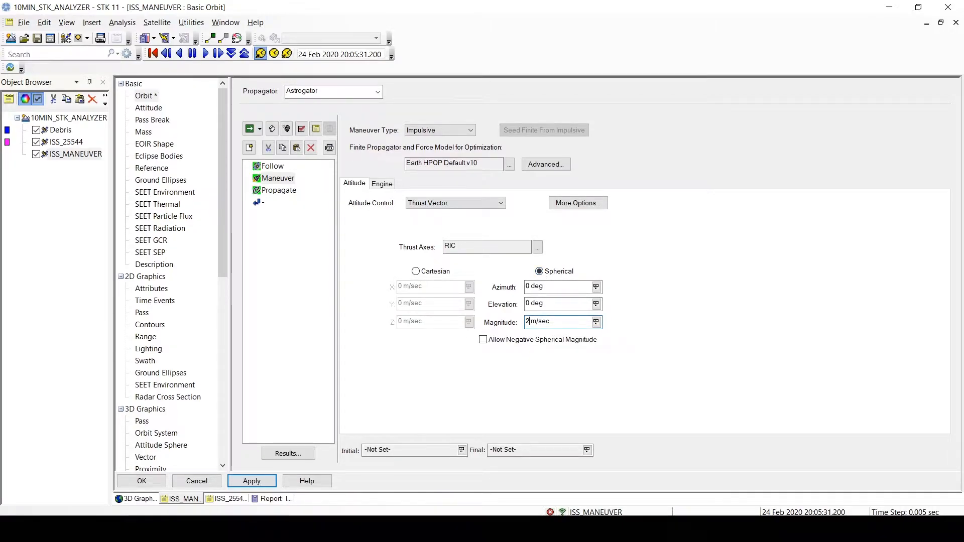
left_click(544, 303)
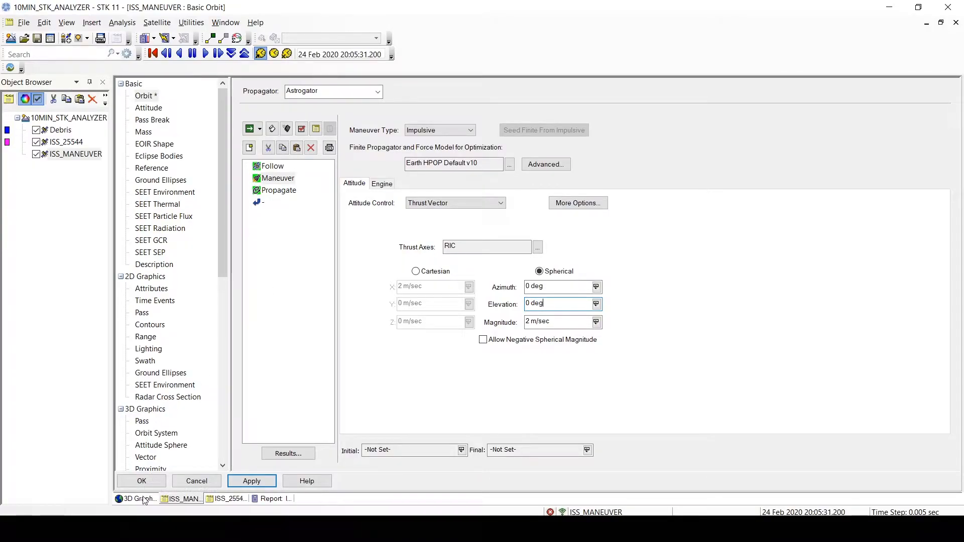
left_click(250, 130)
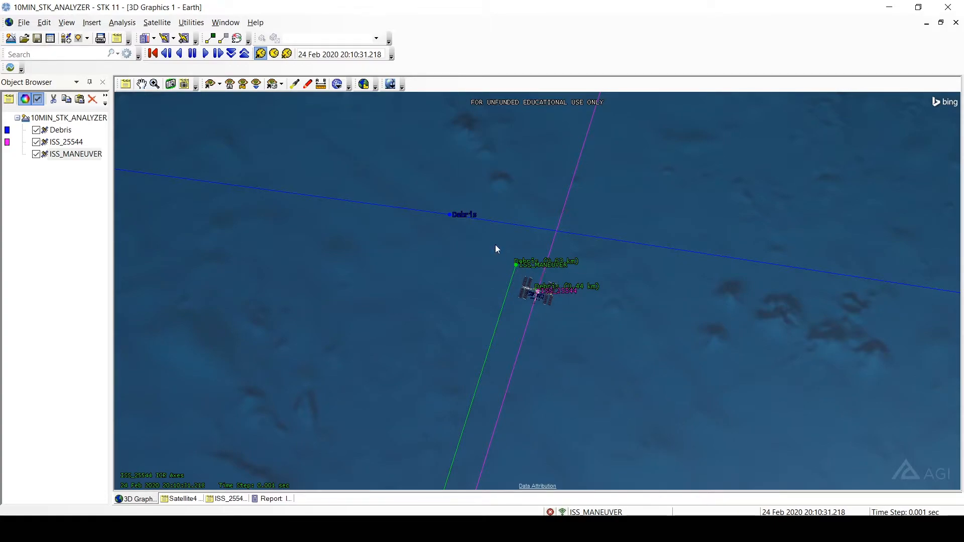
left_click_drag(613, 360, 853, 226)
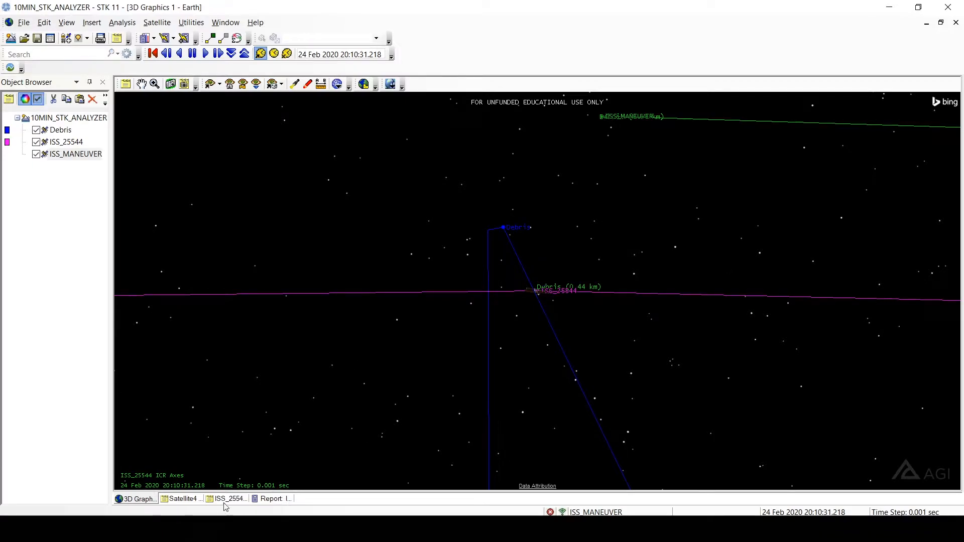
Set the Maneuver segment's azimuth to 180 deg, run the sequence and inspect the changed trajectory against the debris.
left_click(186, 499)
left_click(278, 178)
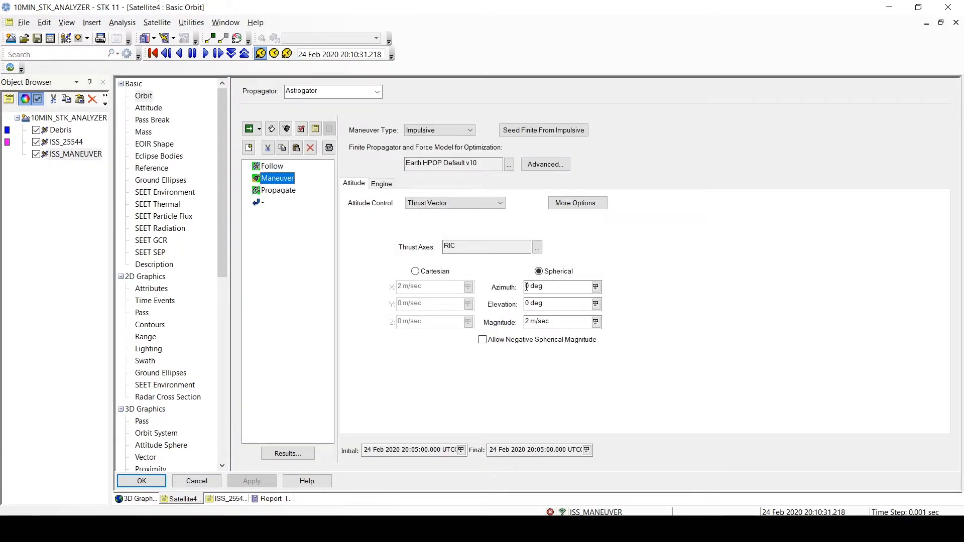
double_click(529, 288)
type("180")
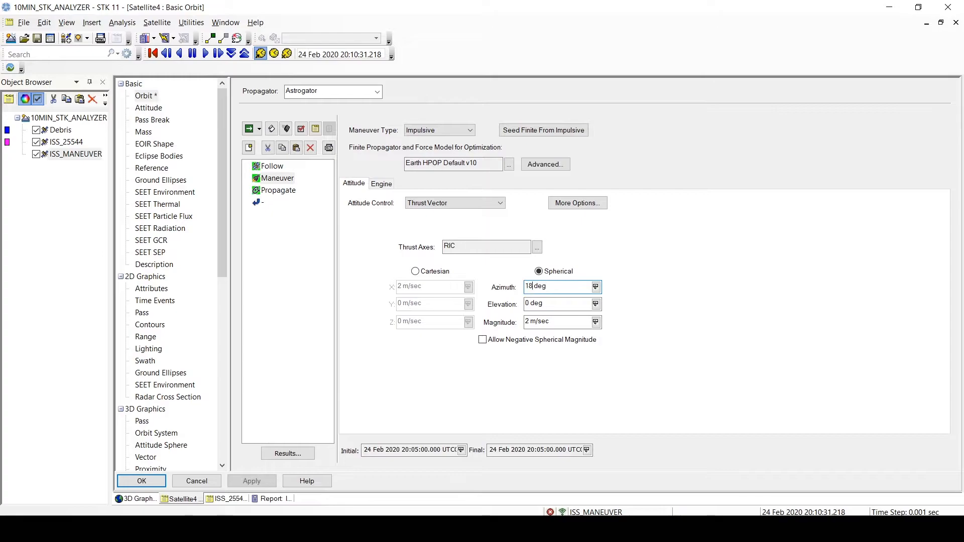
key("Tab")
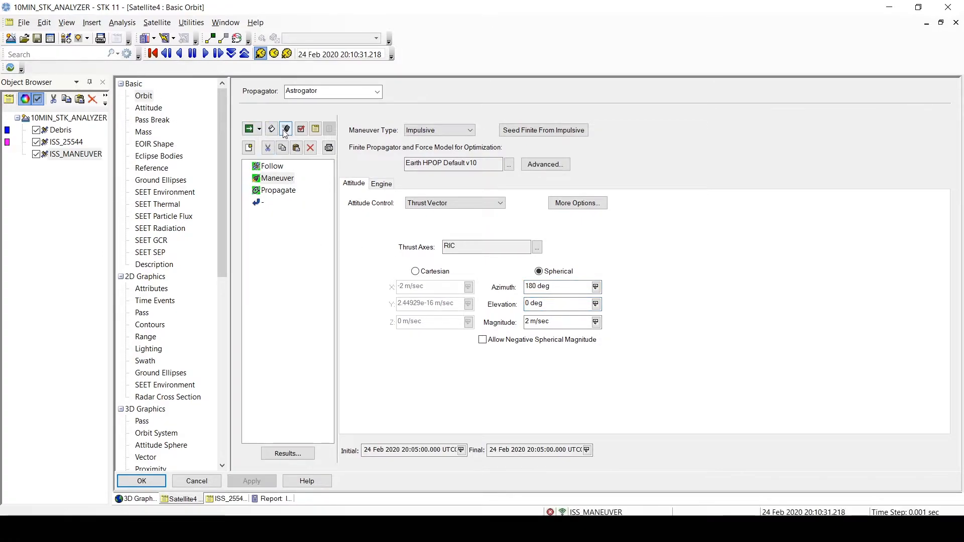
left_click(137, 499)
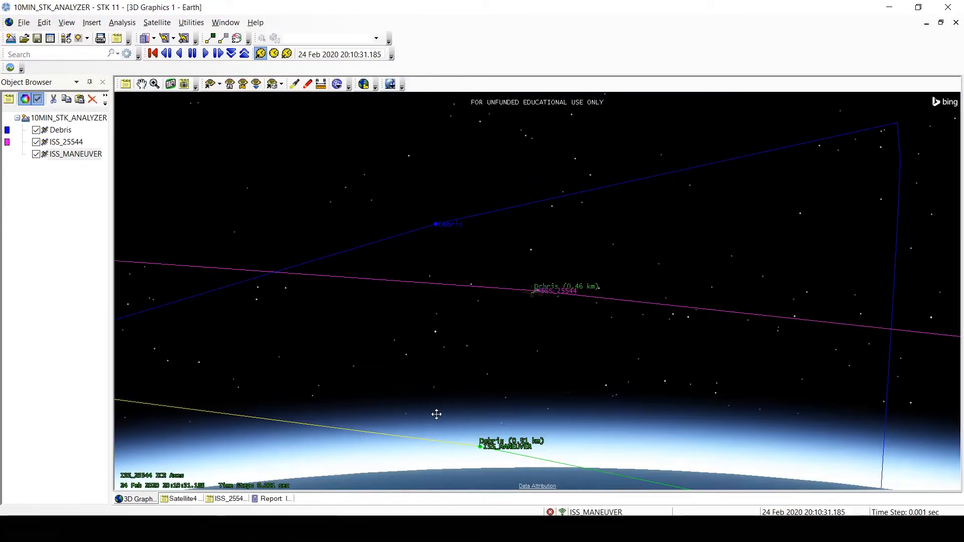
mouse_move(436, 414)
left_mouse_down()
mouse_move(419, 403)
mouse_move(439, 399)
mouse_move(443, 408)
left_mouse_up()
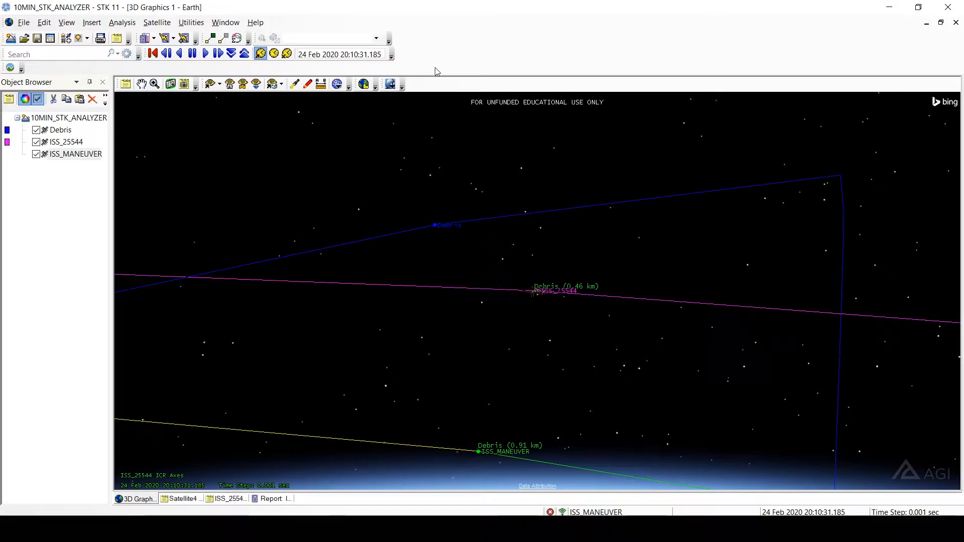
left_click_drag(473, 405, 602, 406)
Set the Maneuver segment's azimuth to 90 deg and run the sequence again.
left_click(179, 500)
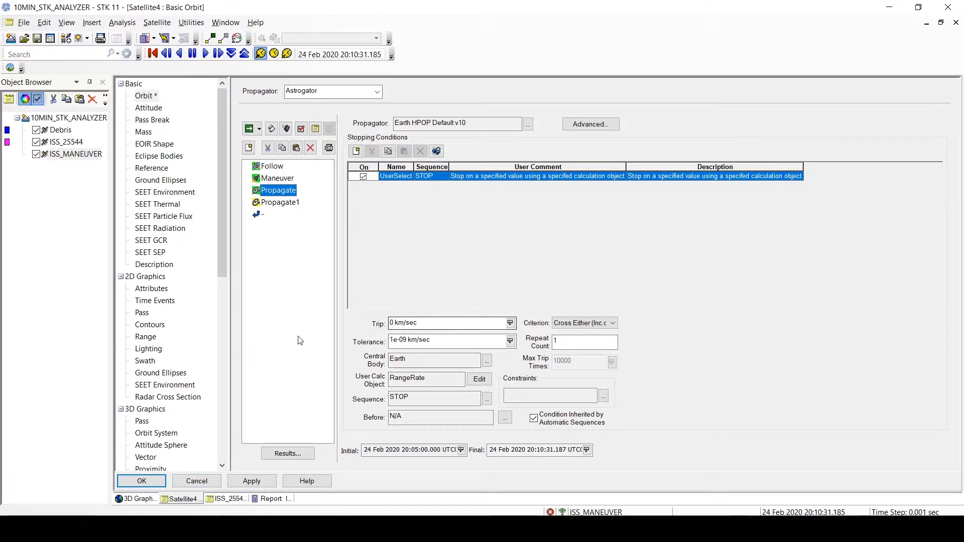
left_click(141, 501)
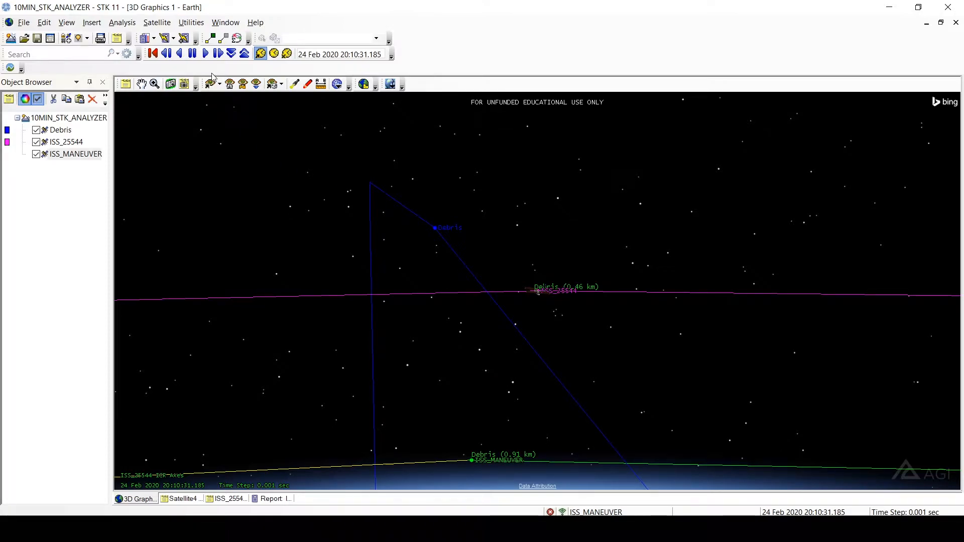
left_click(181, 499)
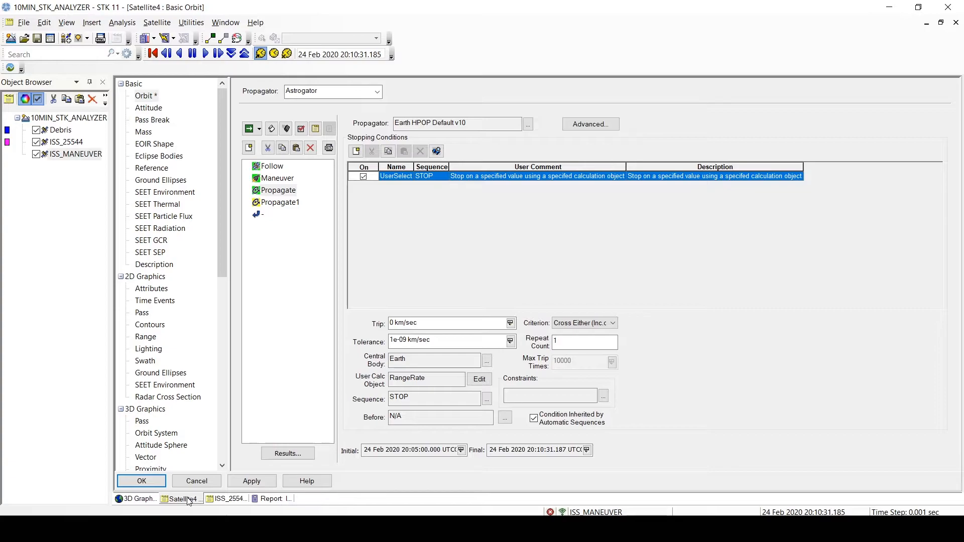
left_click(278, 178)
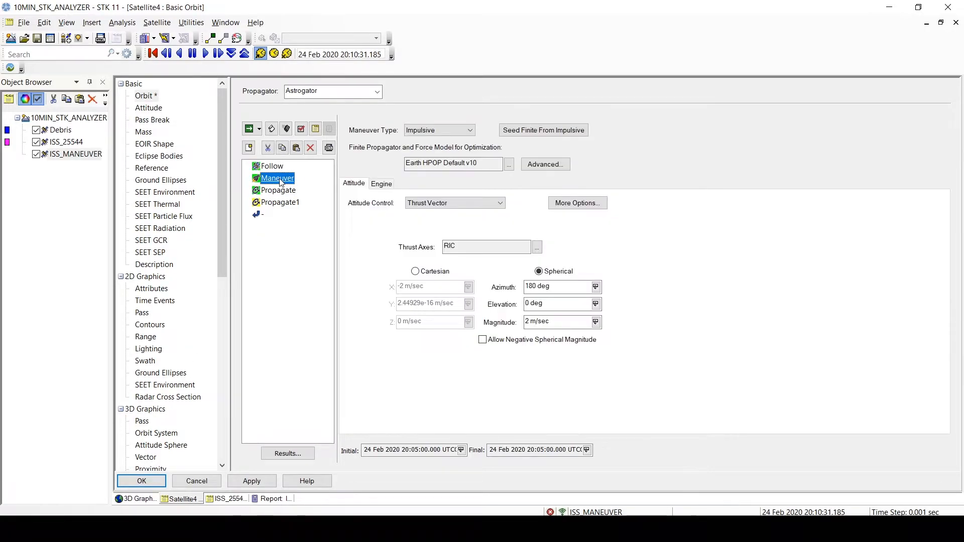
left_click_drag(534, 287, 520, 288)
type("9")
left_click(543, 306)
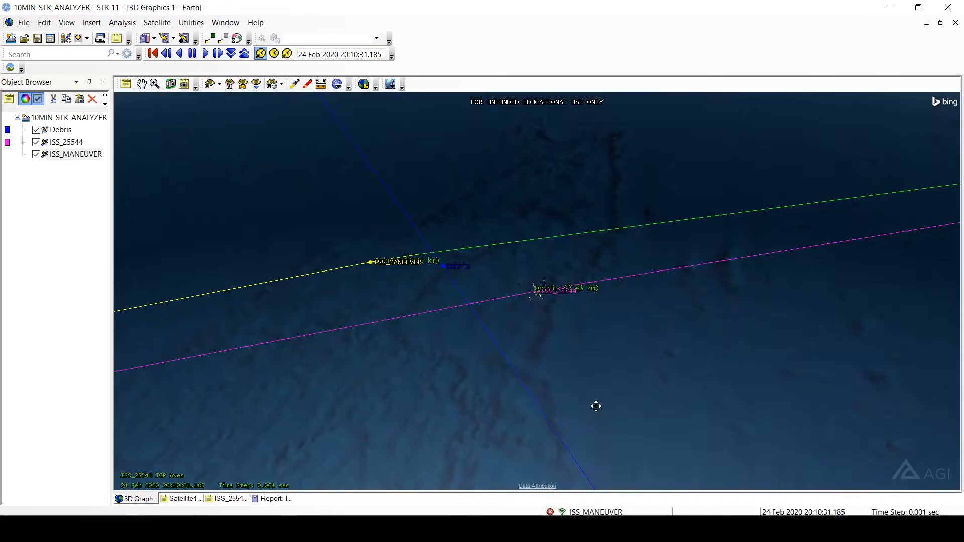
Step the scenario time back to 24 Feb 2020 20:10:31.162 and examine the spacing between ISS_MANEUVER, ISS_25544 and the debris from several angles.
left_click_drag(596, 405, 844, 424)
left_click(170, 52)
left_click(169, 52)
left_click(169, 53)
left_click(169, 53)
left_click(169, 52)
left_click(169, 52)
left_click(169, 52)
left_click(169, 52)
left_click(169, 52)
left_click(170, 52)
left_click(169, 52)
left_click(169, 53)
left_click(169, 53)
left_click(169, 52)
left_click(169, 52)
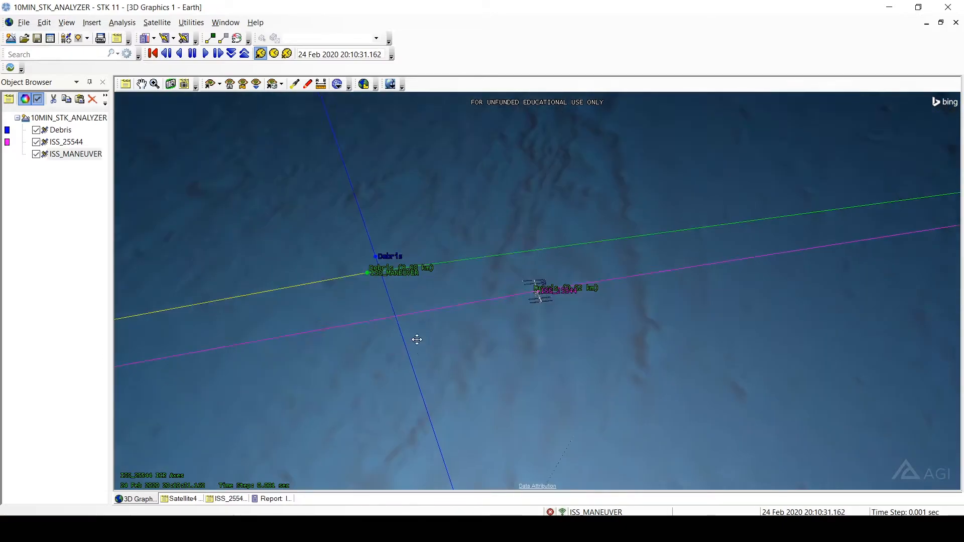
left_click_drag(418, 340, 549, 319)
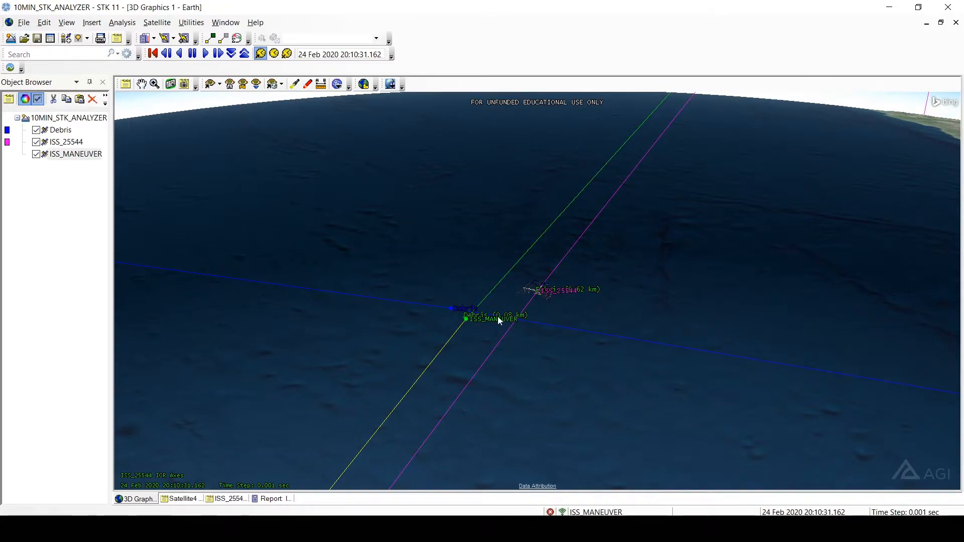
left_click_drag(536, 345, 584, 354)
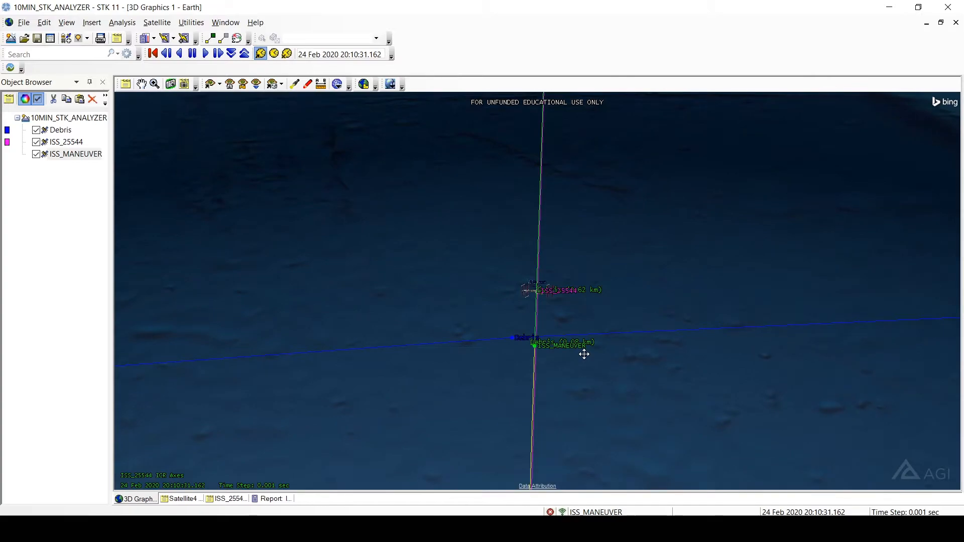
left_click_drag(584, 354, 546, 397)
left_click_drag(540, 410, 367, 301)
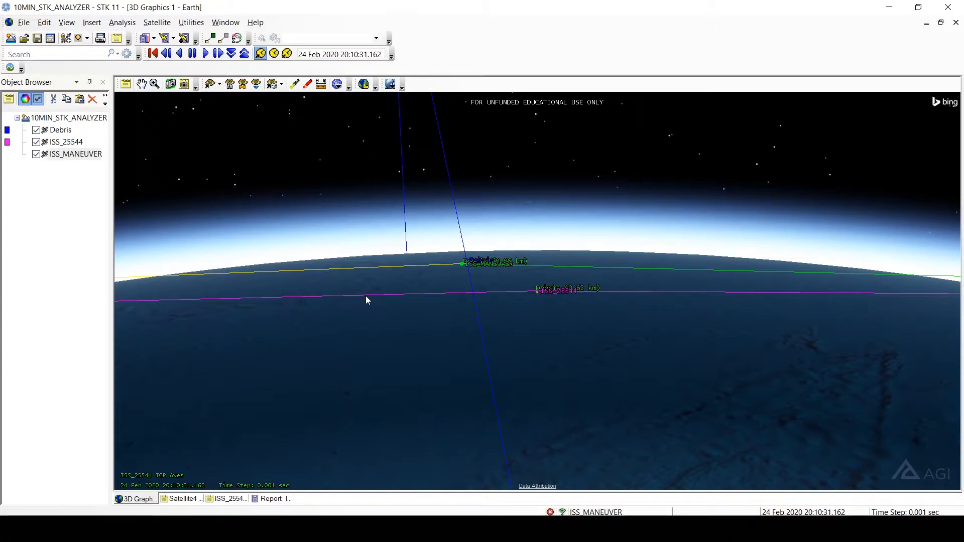
Examine the ISS_MANEUVER, ISS_25544 and debris paths around the close approach from a few more viewing angles.
left_click_drag(547, 282, 564, 272)
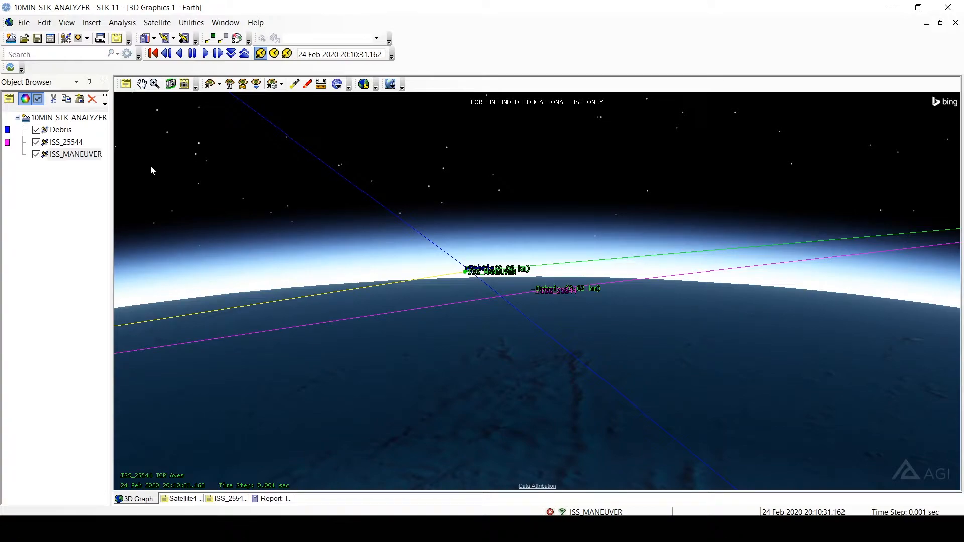
left_click_drag(185, 185, 226, 256)
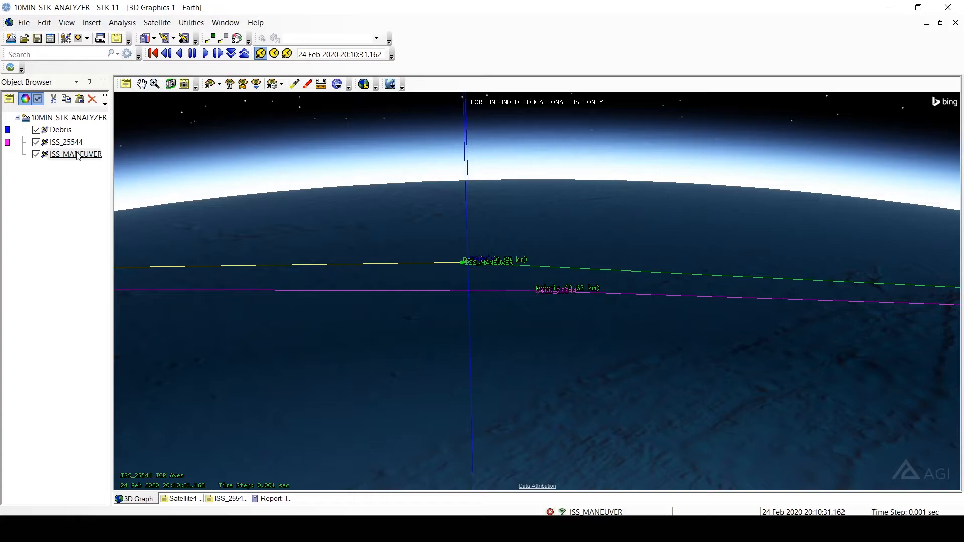
left_click_drag(452, 265, 478, 220)
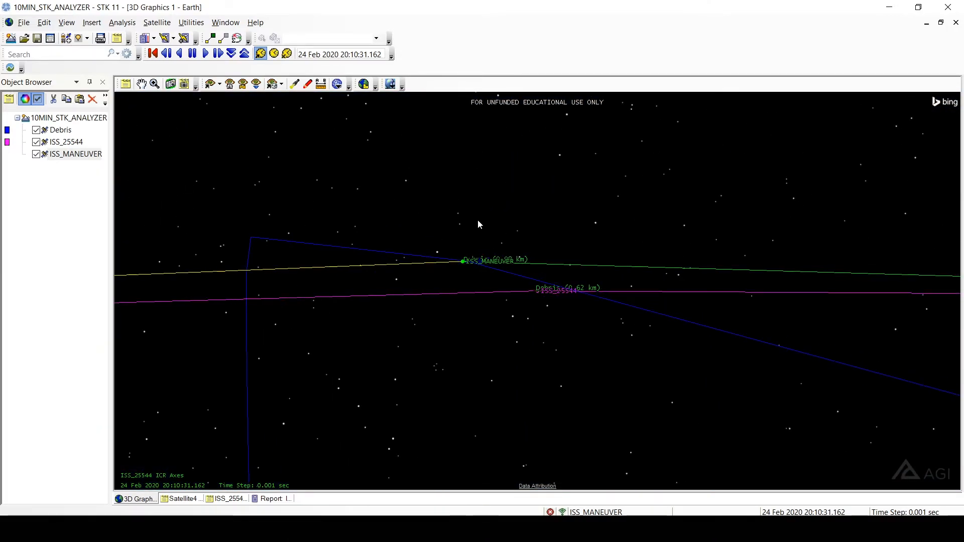
Open the properties of ISS_MANEUVER and add the Relative Motion Range component to the Propagate segment's results.
right_click(80, 153)
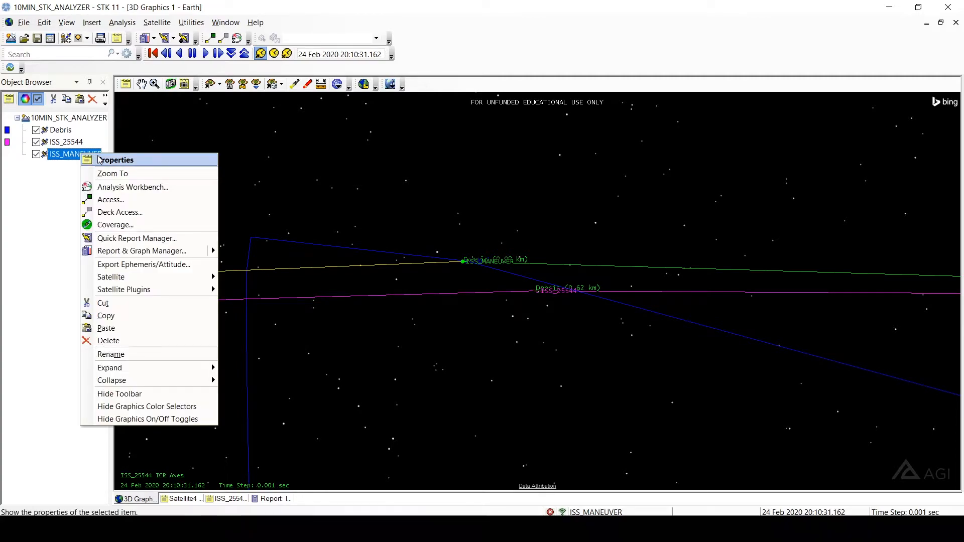
left_click(99, 159)
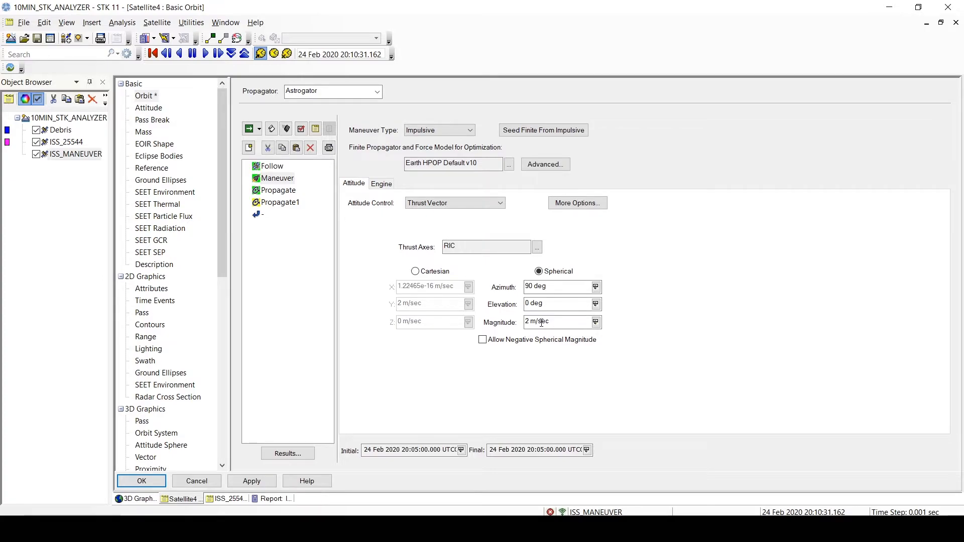
left_click(279, 191)
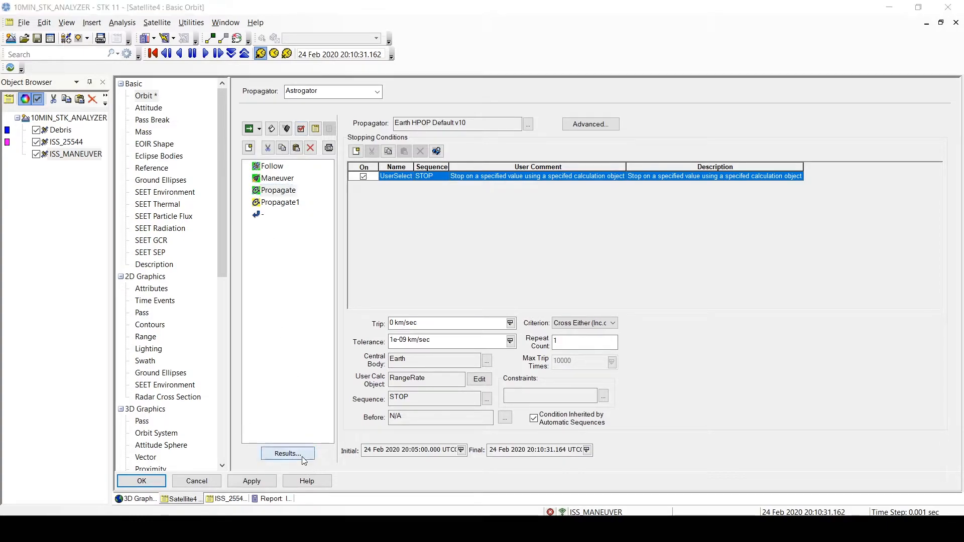
left_click(303, 456)
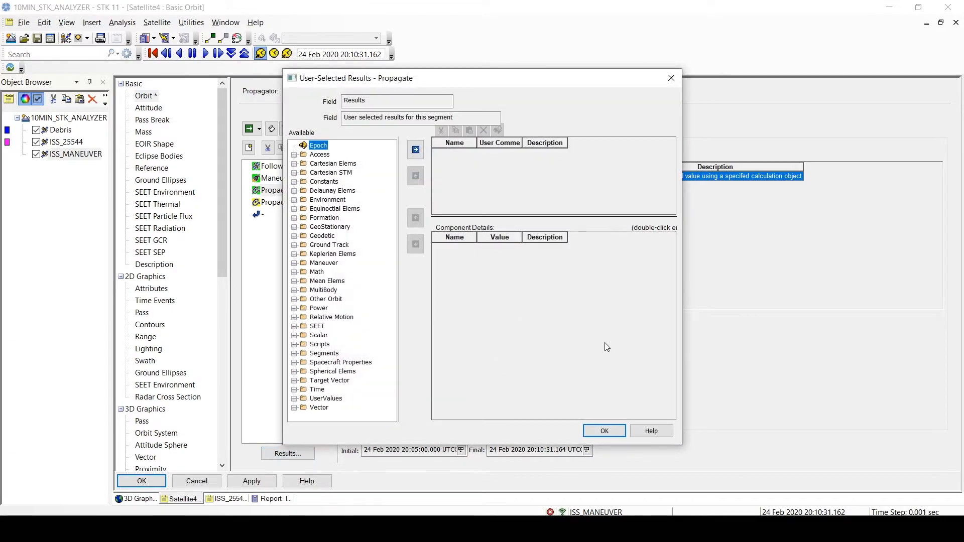
left_click(295, 318)
left_click(333, 383)
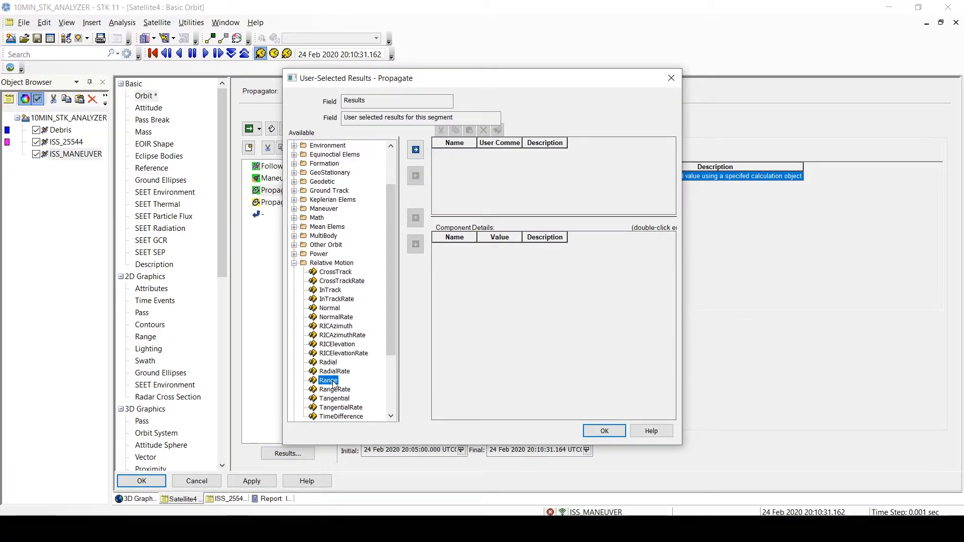
double_click(333, 382)
Set the Range result's ReferenceSelection to UseSpecifiedReference with Satellite/Debris as the reference, and accept the results.
double_click(521, 282)
left_click(514, 273)
left_click(468, 295)
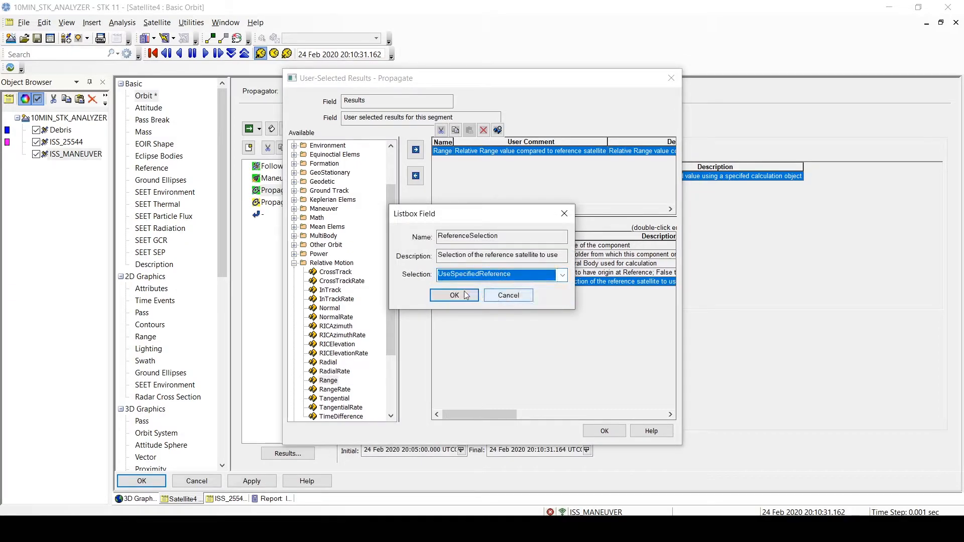
left_click(455, 296)
double_click(520, 292)
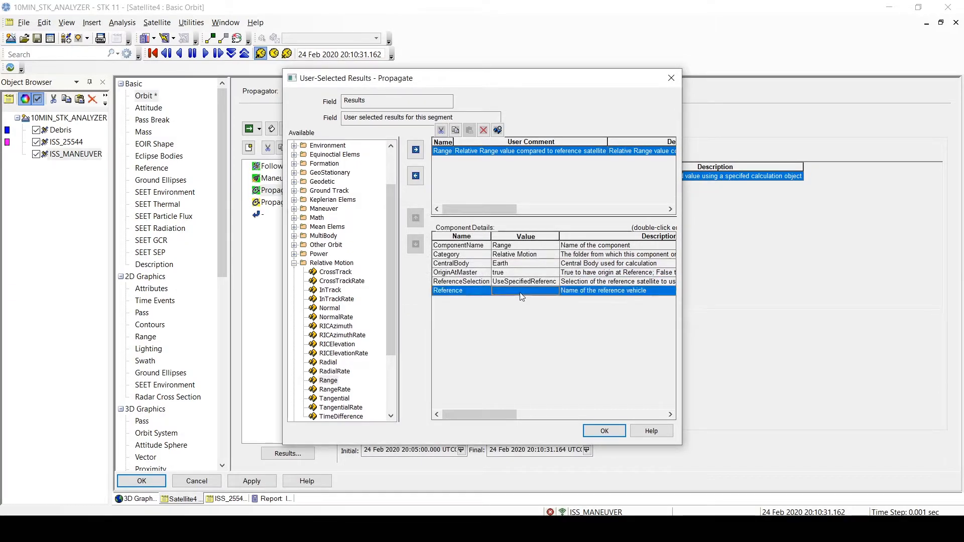
double_click(390, 146)
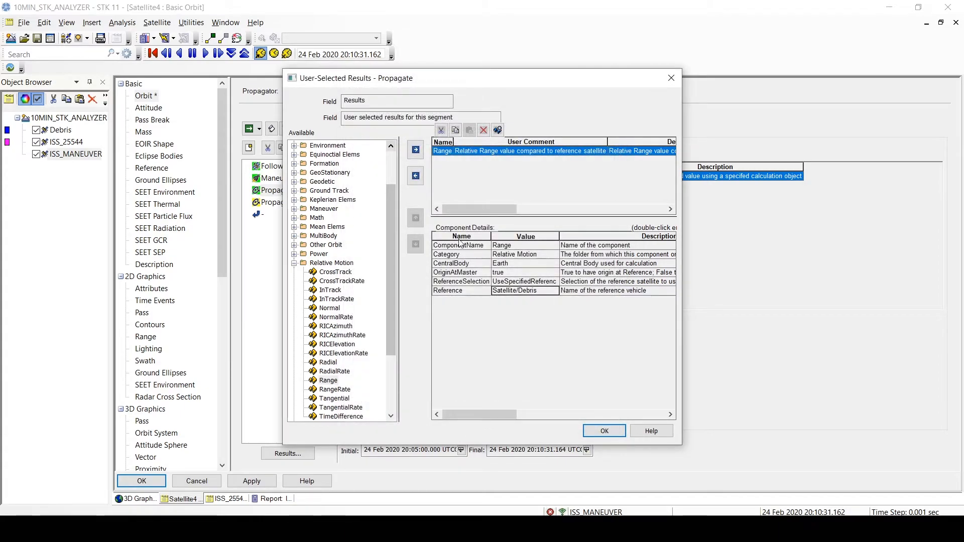
left_click(605, 431)
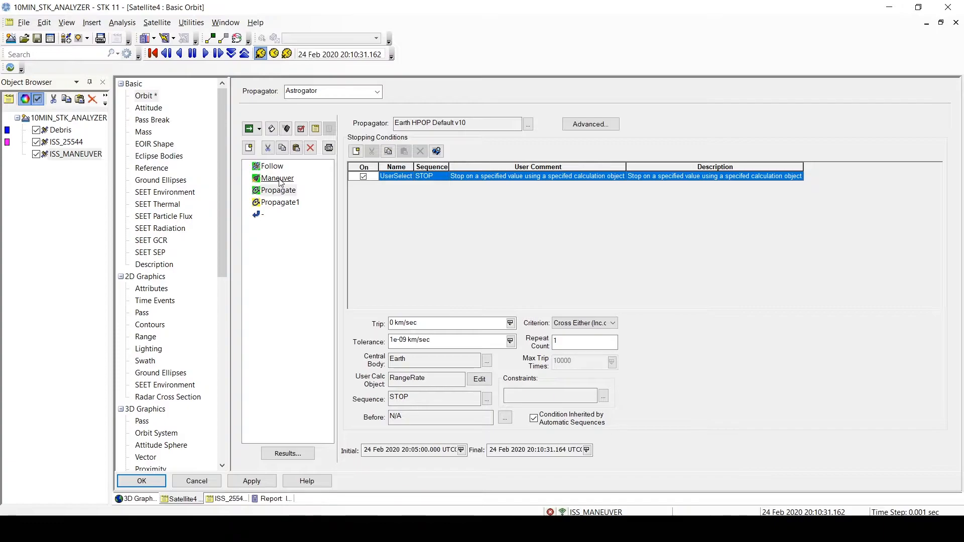
Review the Maneuver segment's thrust vector and the Propagate segment's stopping condition, then accept and close the satellite's properties.
left_click(279, 179)
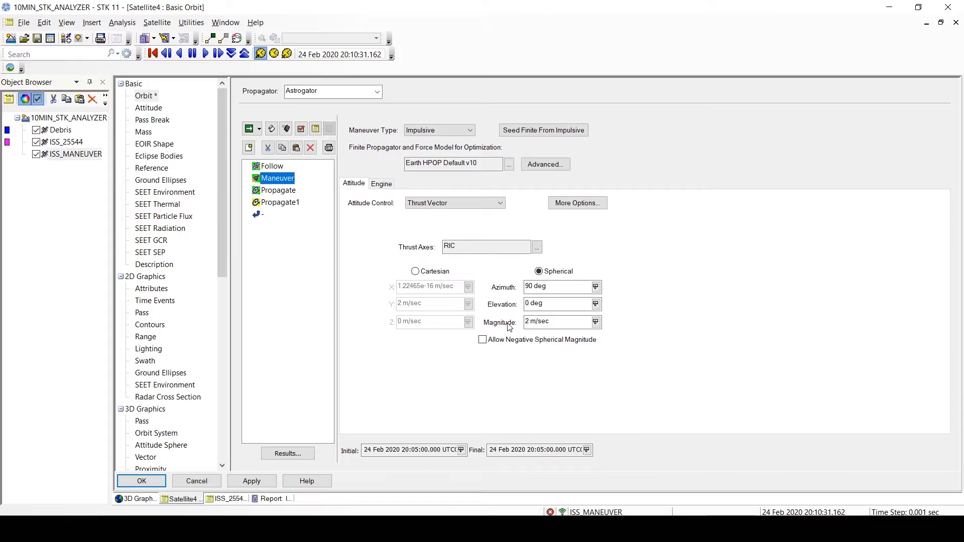
left_click(550, 327)
left_click(284, 195)
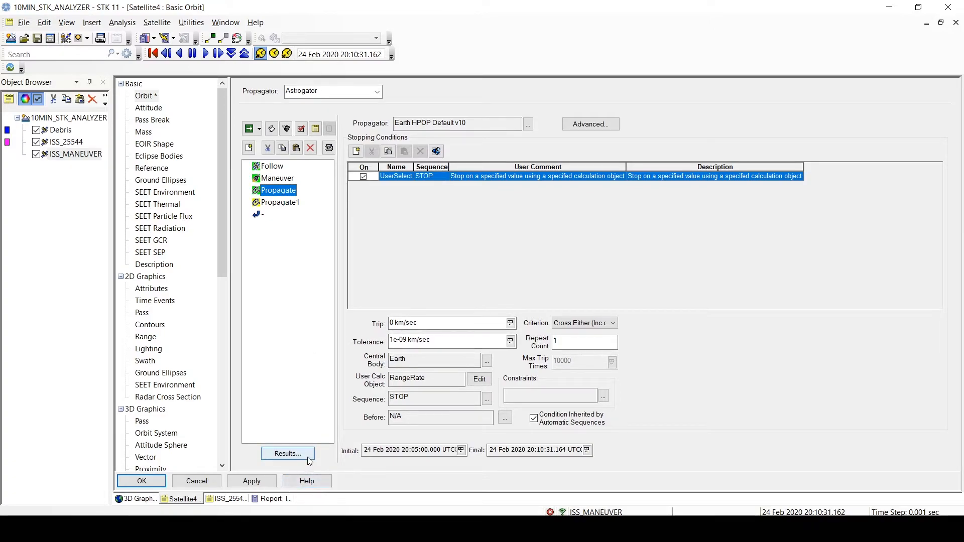
left_click(152, 483)
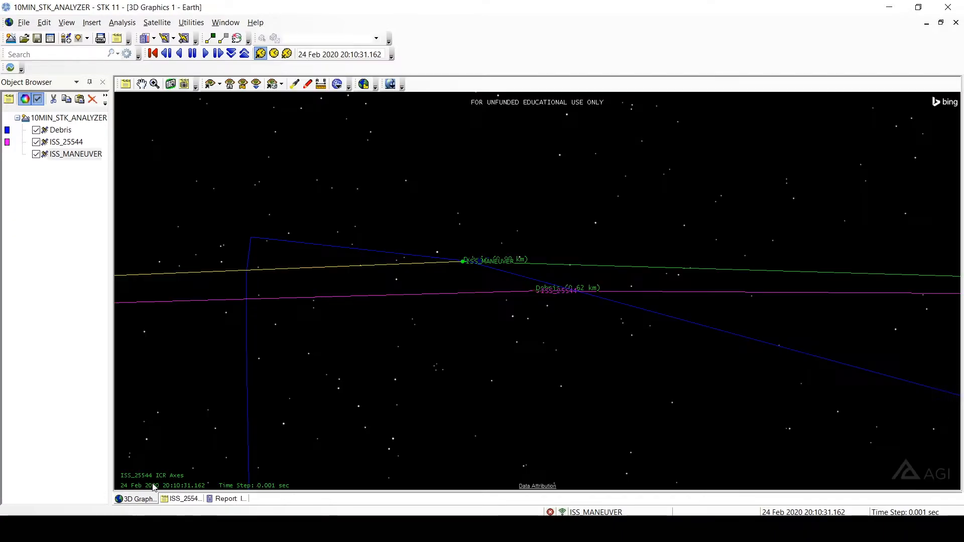
Open the STKAnalyzer plugin for the ISS_MANEUVER satellite.
left_click_drag(463, 357, 549, 360)
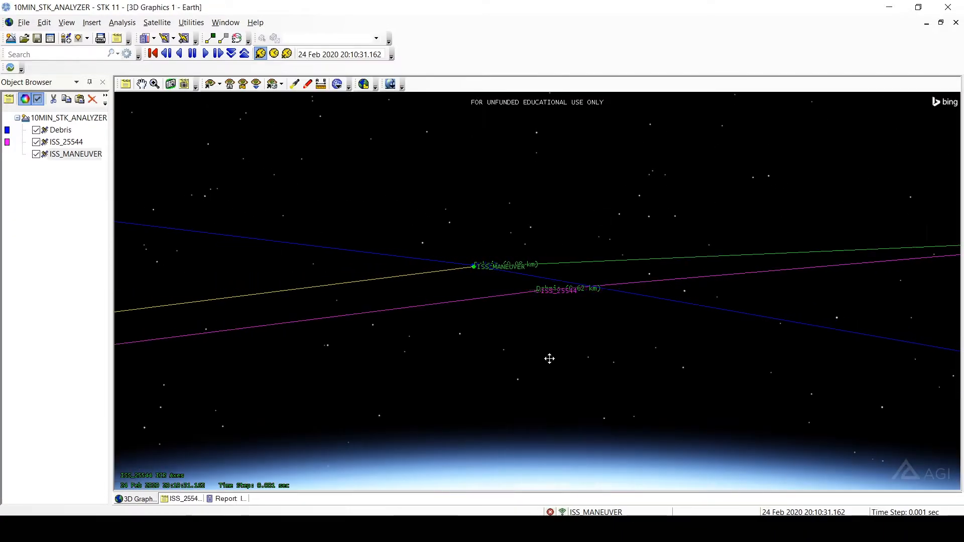
right_click(83, 156)
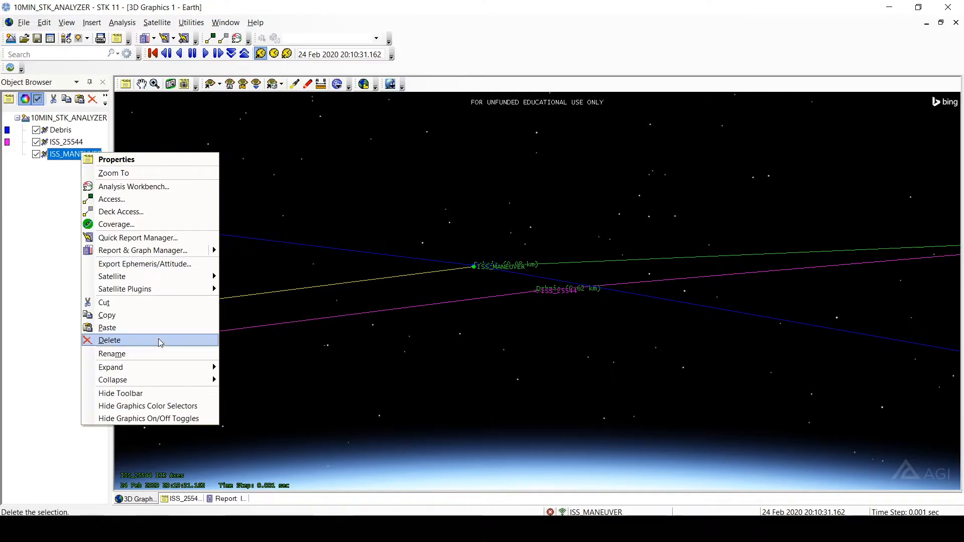
mouse_move(200, 290)
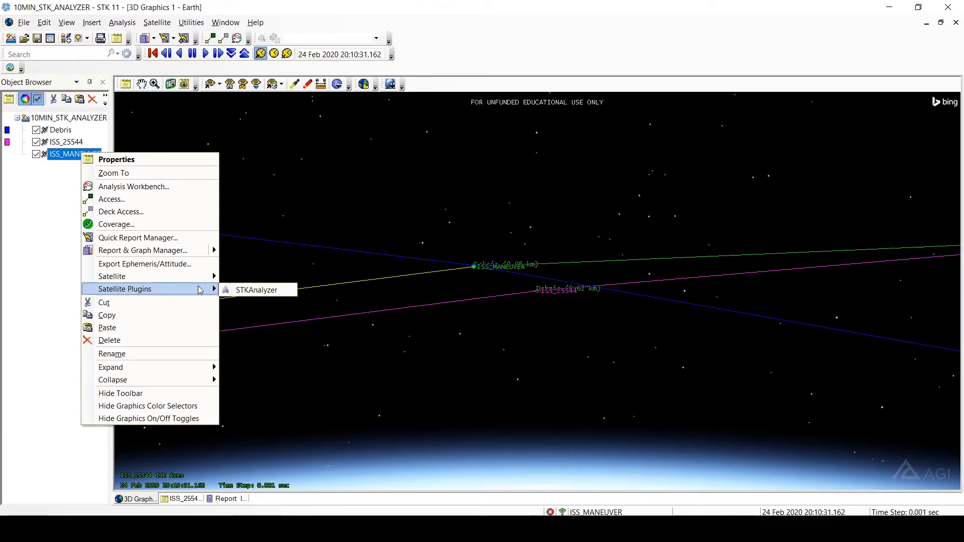
left_click(268, 295)
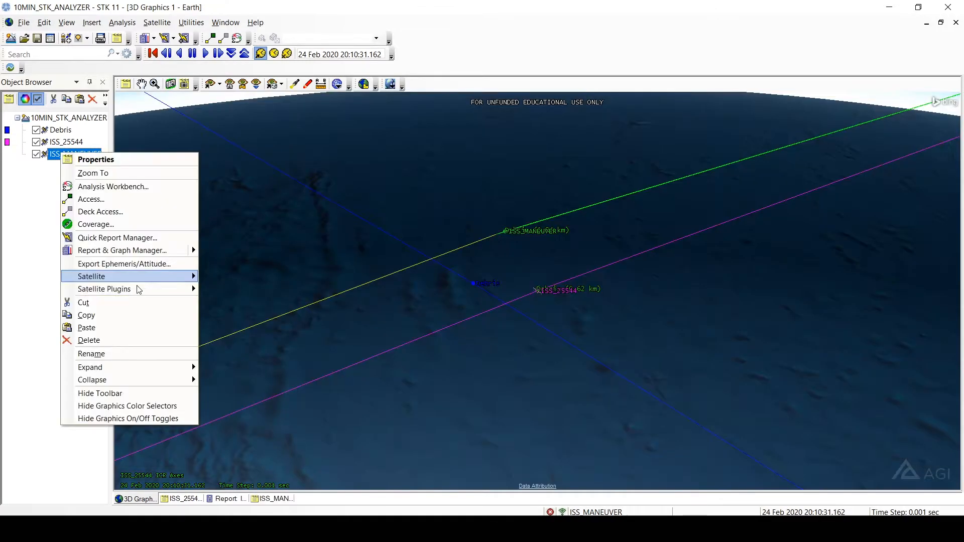
left_click(230, 287)
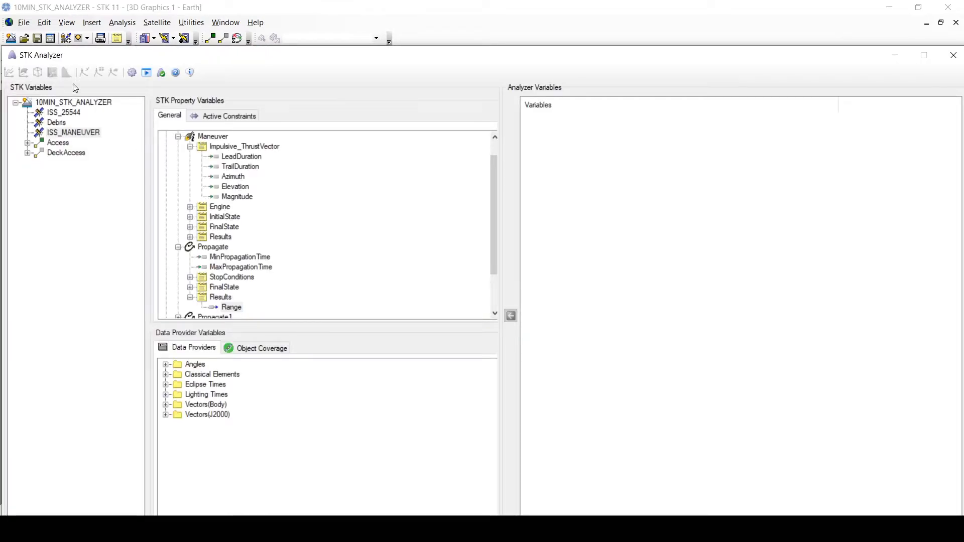
Check the property variables offered for the scenario and Debris, then expand the Astrogator propagator variables of ISS_MANEUVER.
left_click(71, 102)
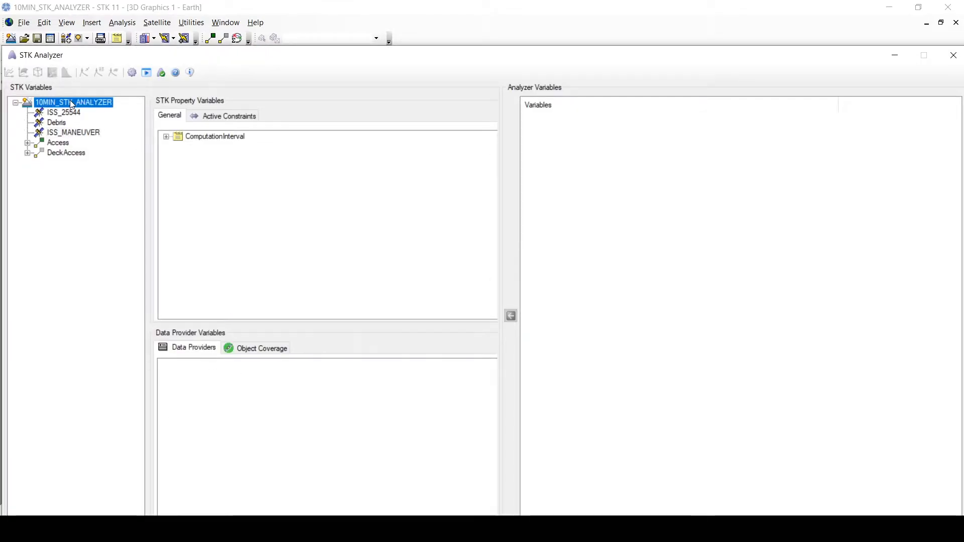
left_click(60, 125)
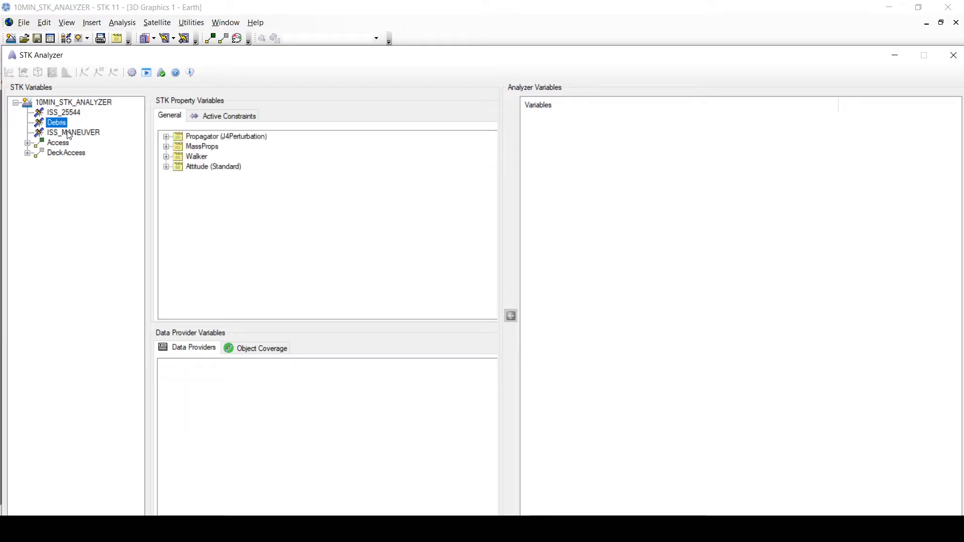
left_click(70, 134)
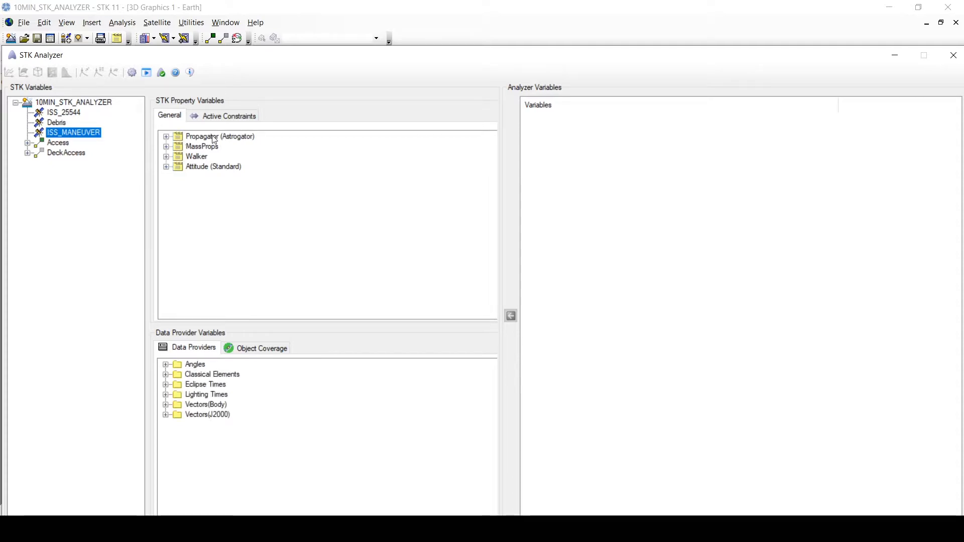
left_click(166, 136)
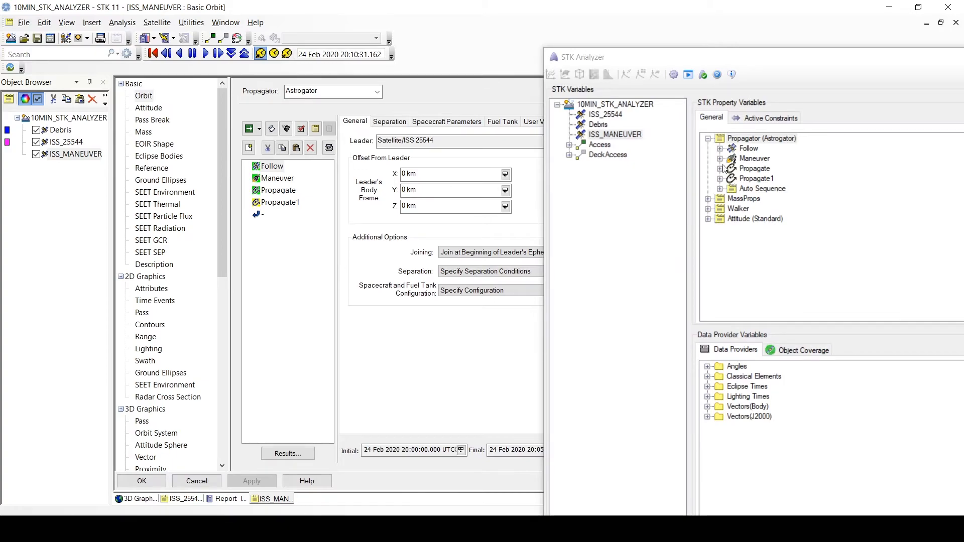
Compare the Maneuver segment's settings in the satellite properties with the expanded Maneuver variables in STK Analyzer.
left_click_drag(824, 69, 740, 33)
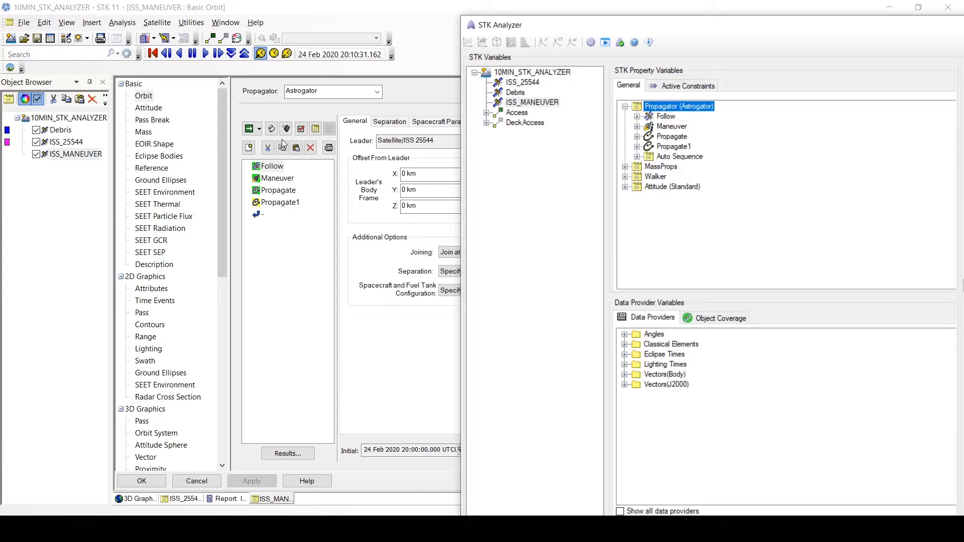
left_click(277, 179)
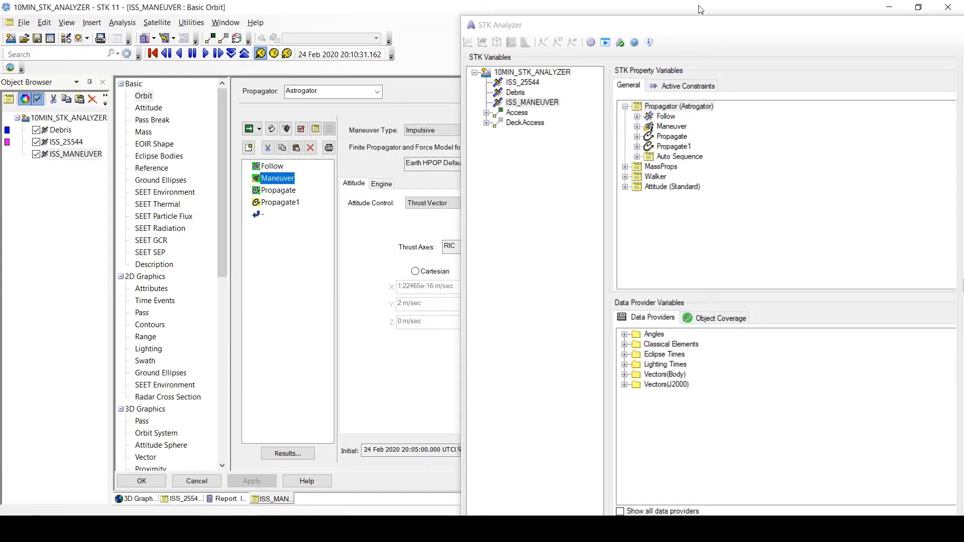
left_click_drag(694, 31, 891, 16)
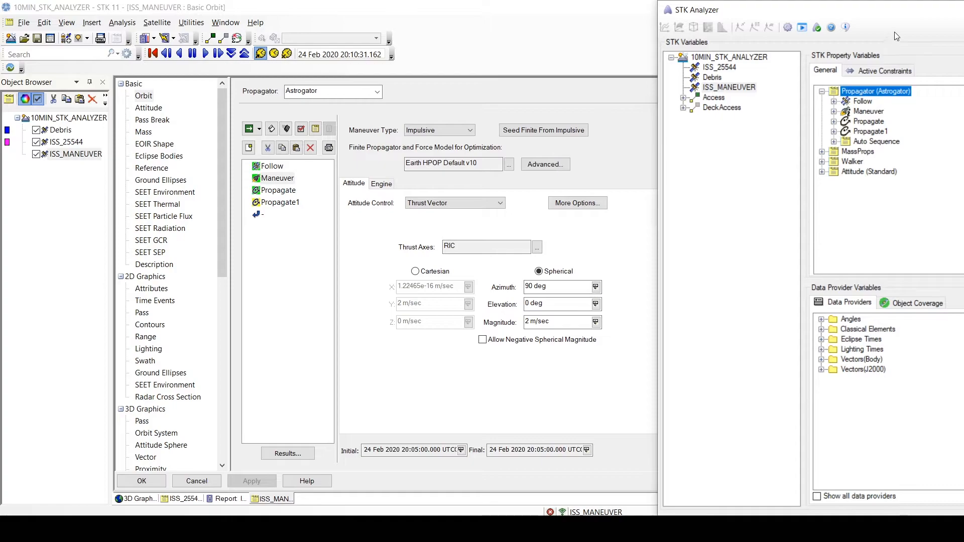
left_click_drag(915, 16, 576, 77)
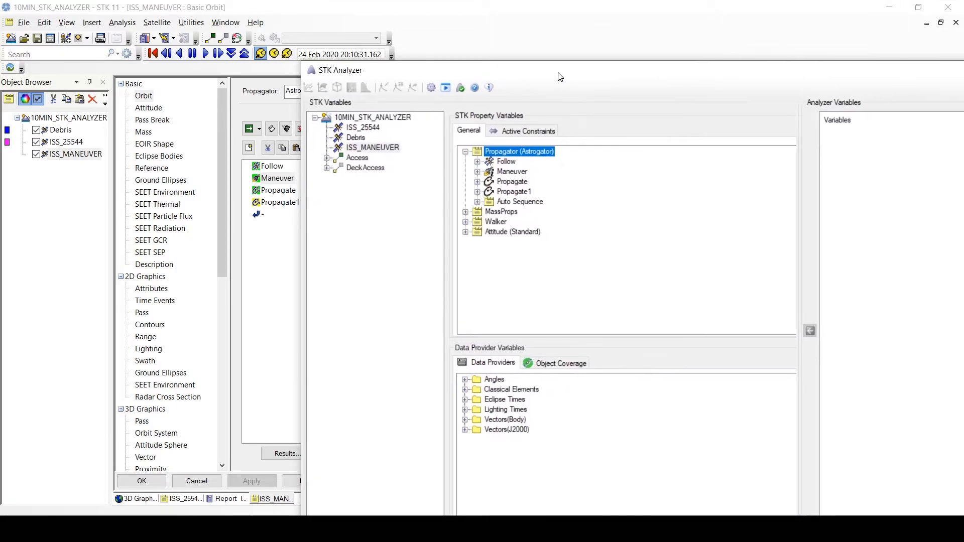
left_click(478, 172)
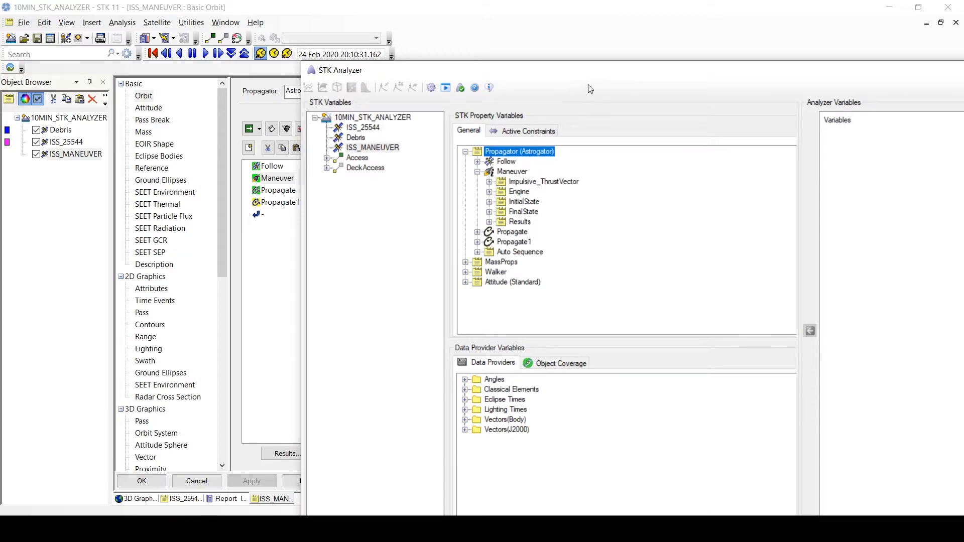
left_click_drag(664, 79, 762, 354)
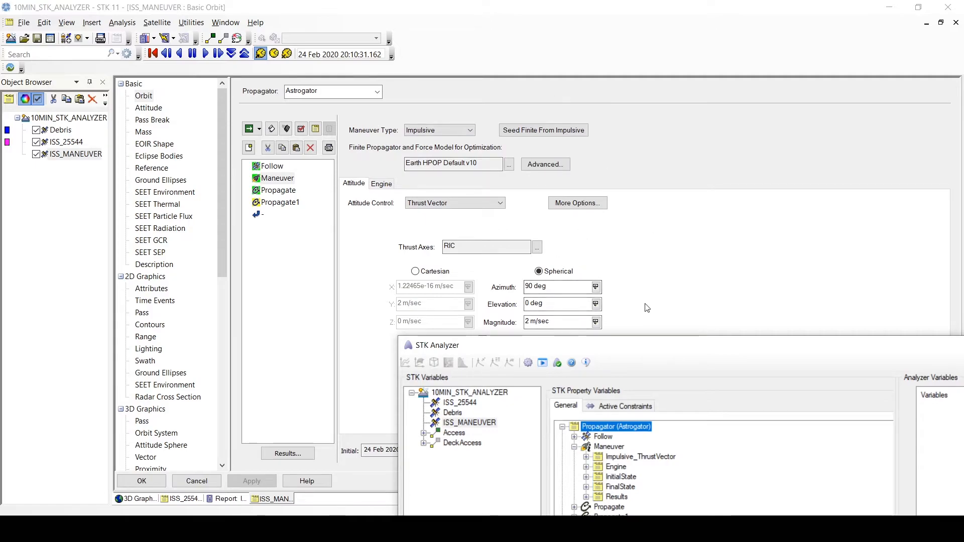
left_click_drag(642, 345, 511, 158)
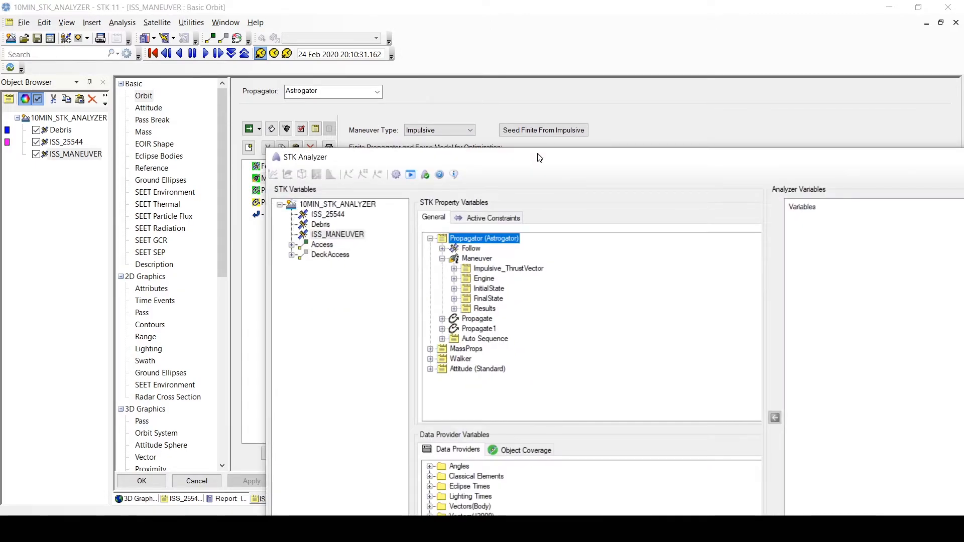
Add the Azimuth and Elevation of the maneuver's Impulsive_ThrustVector as Analyzer input variables.
left_click(454, 269)
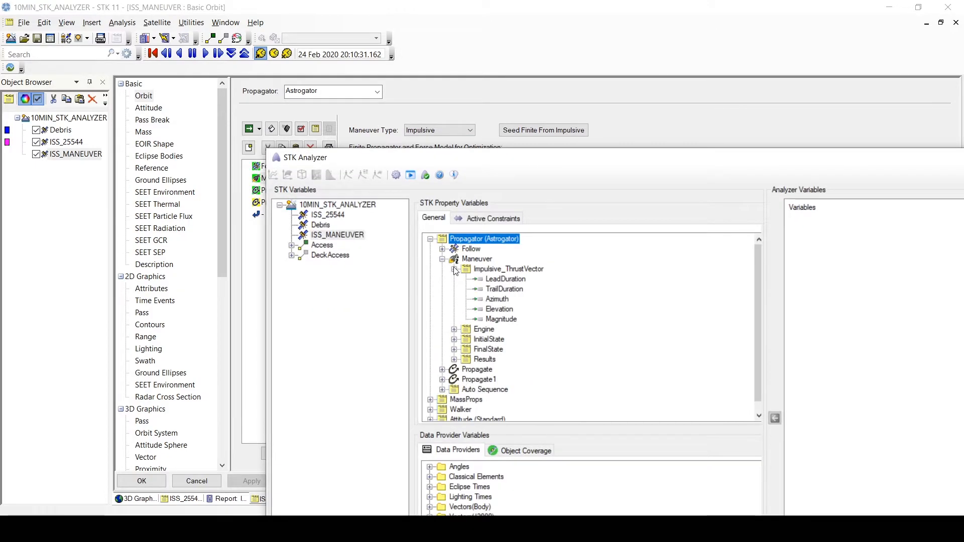
double_click(504, 300)
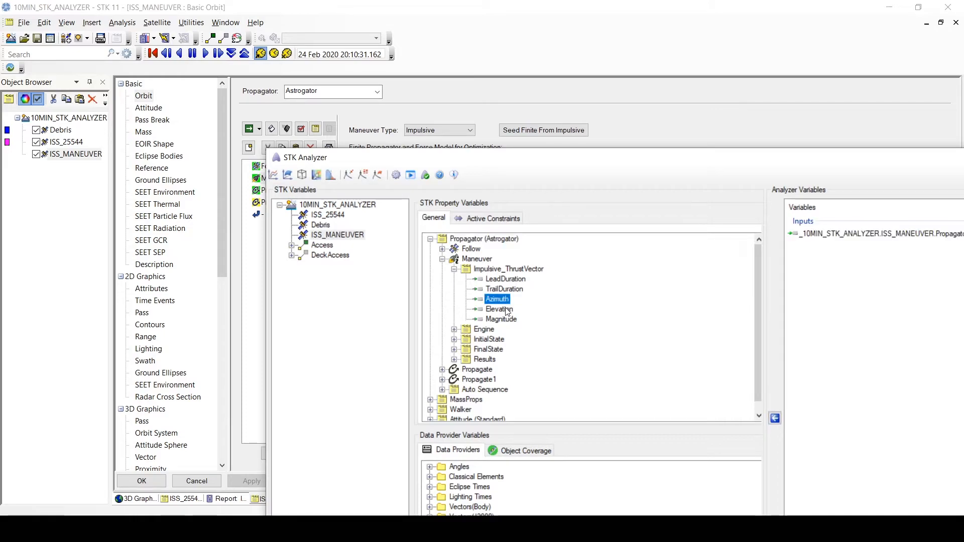
double_click(508, 310)
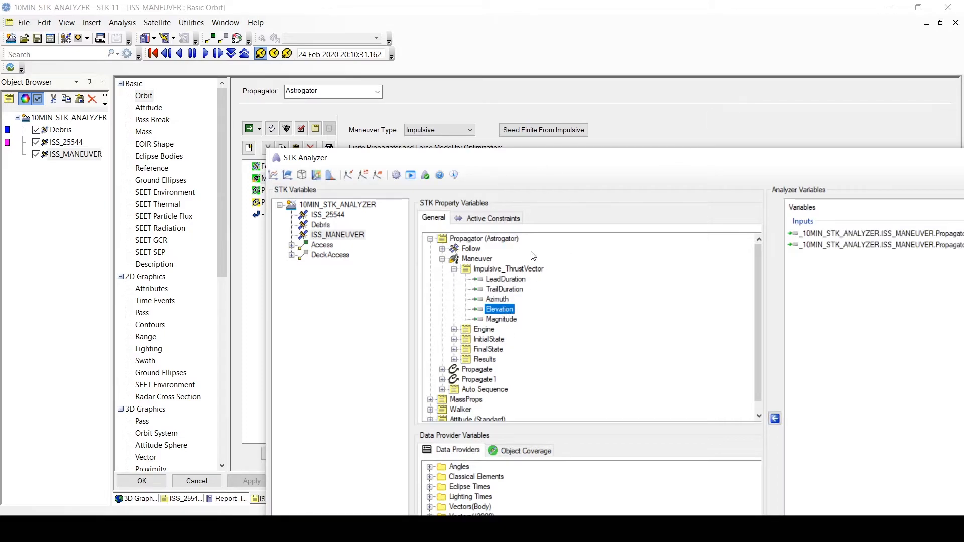
left_click_drag(635, 163, 490, 76)
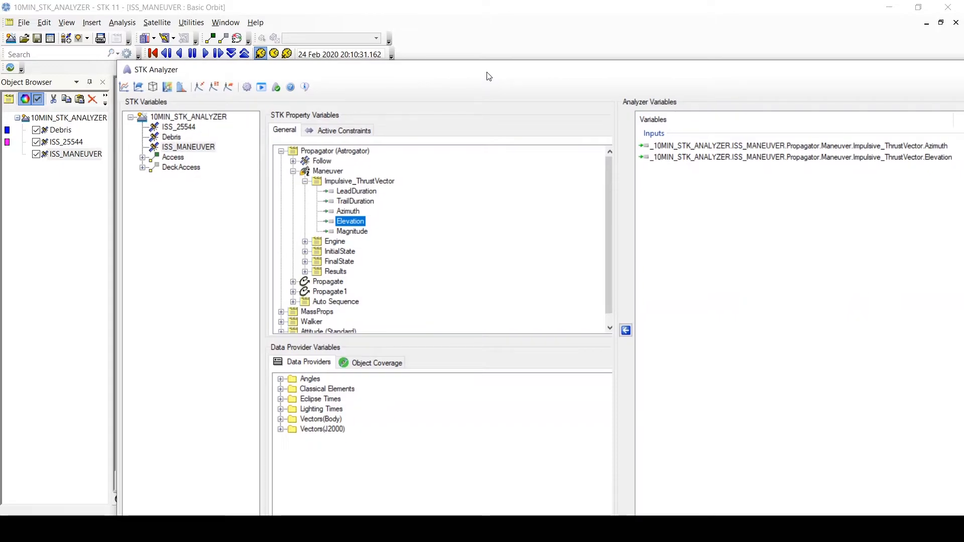
Add the Range result of ISS_MANEUVER's Propagate segment as an Analyzer output variable.
left_click(294, 171)
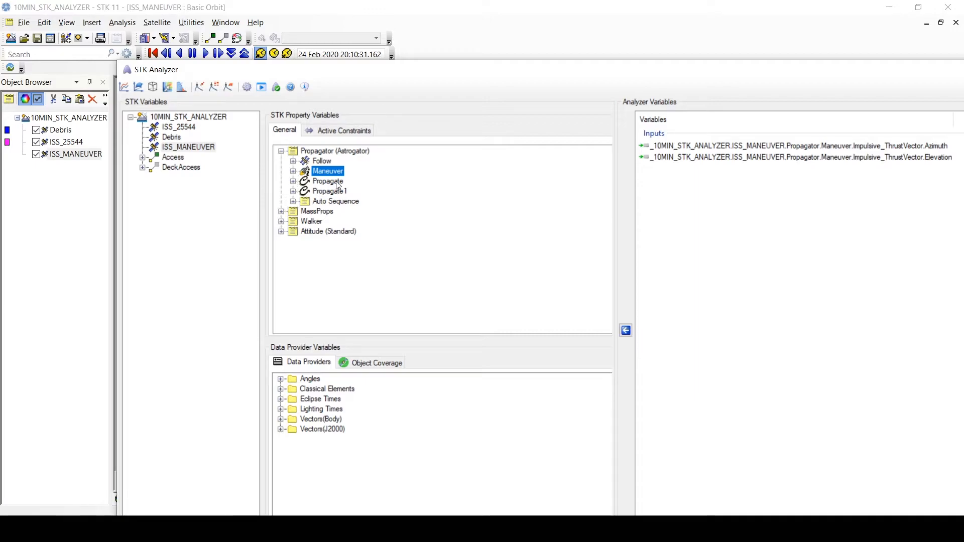
left_click(294, 182)
left_click(305, 231)
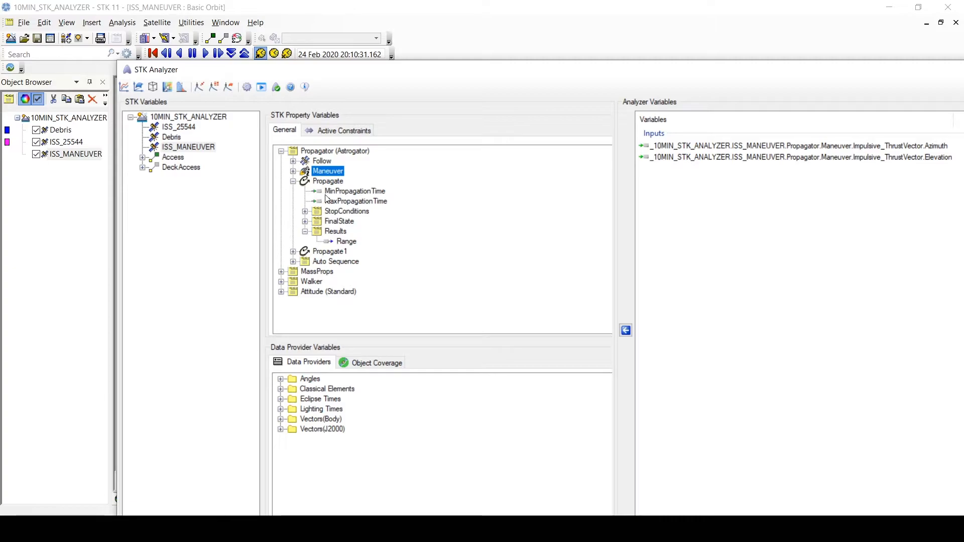
left_click_drag(346, 242, 634, 200)
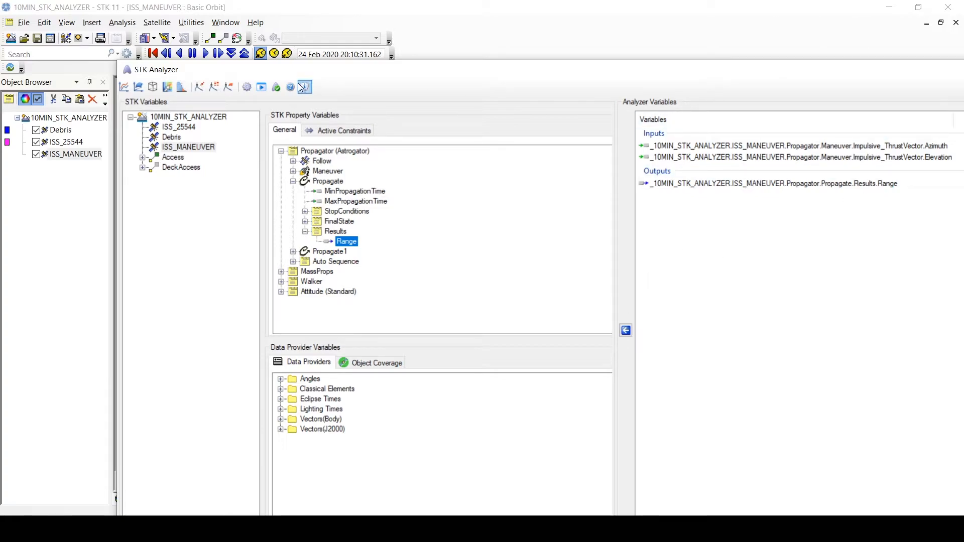
Start a carpet plot study with the thrust vector's Azimuth and Elevation as design variables and Range as the response.
left_click(142, 92)
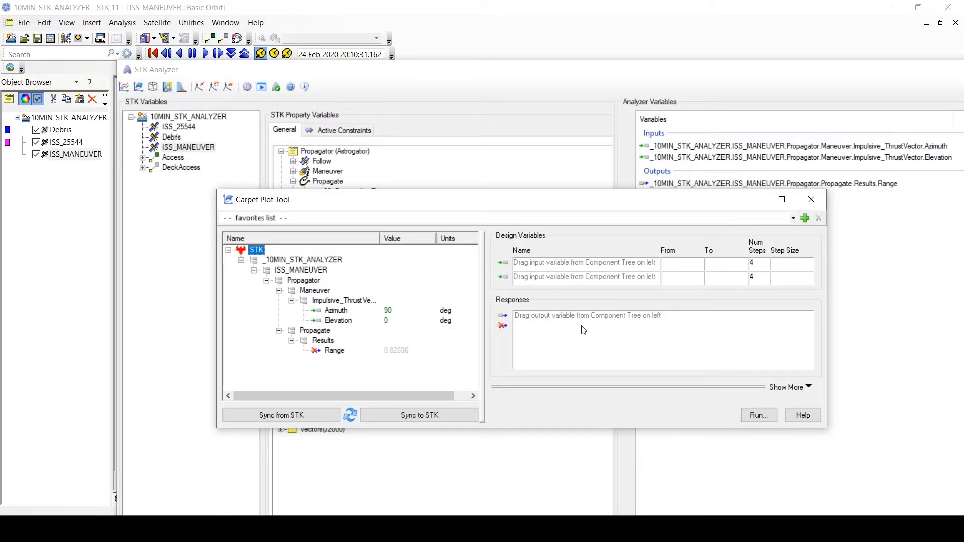
left_click_drag(335, 311, 540, 264)
left_click_drag(339, 324, 537, 277)
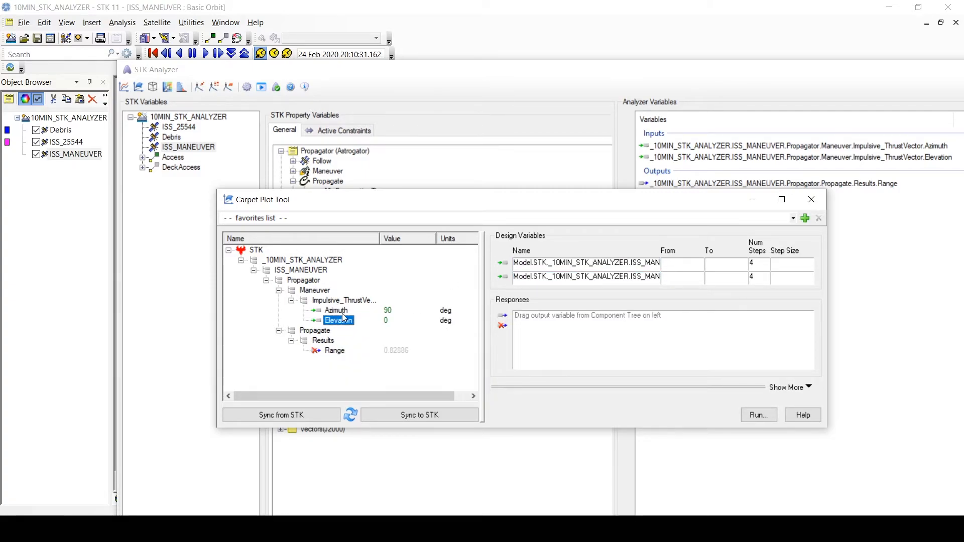
left_click_drag(335, 351, 551, 349)
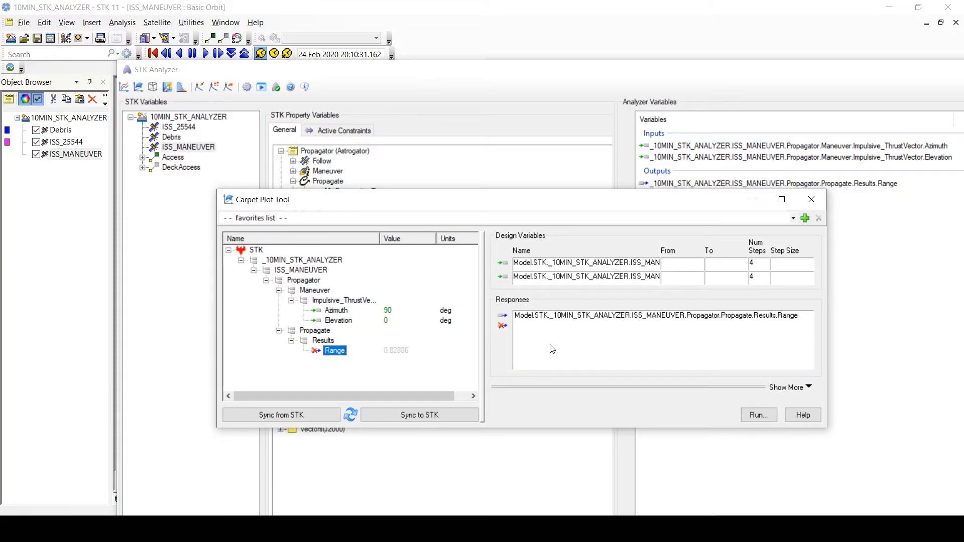
Set the carpet plot's azimuth to run from 0 to 359 and its elevation from -90 to 90.
left_click(690, 261)
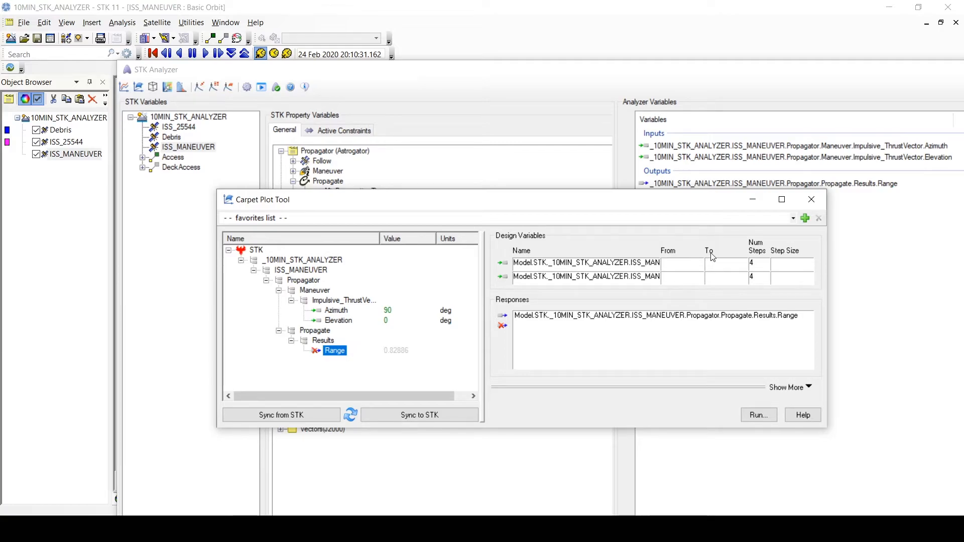
type("359")
key("Tab")
key("Tab")
key("Tab")
key("Tab")
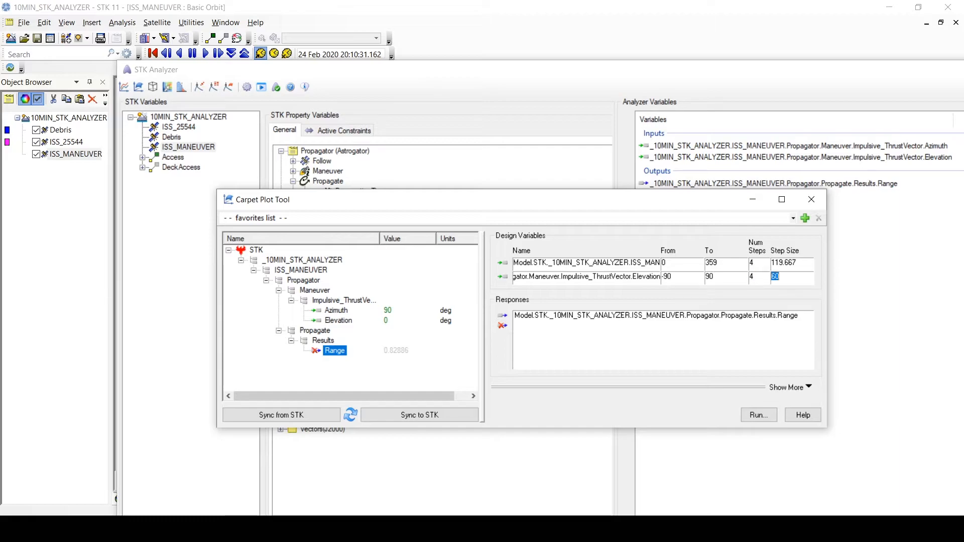
Set the step size of both the azimuth and elevation design variables to 1.
left_click(779, 262)
type("18")
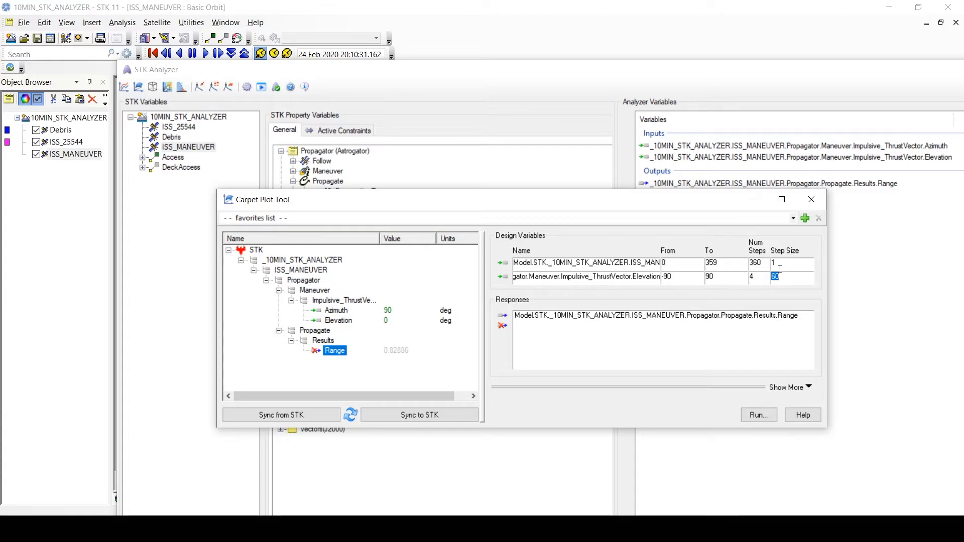
type("1")
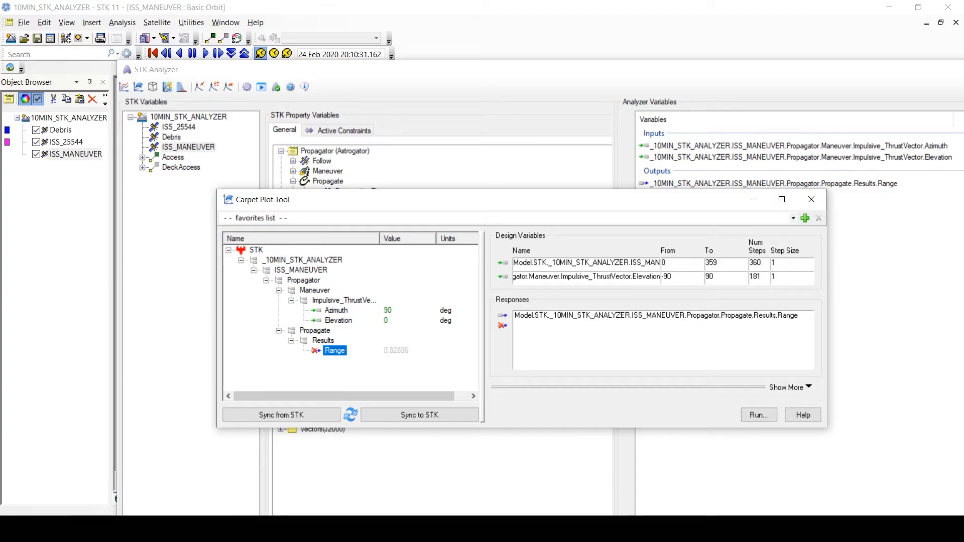
Multiply 360 by 181 in Calculator to find the number of study runs, and return to the Carpet Plot Tool.
key("super")
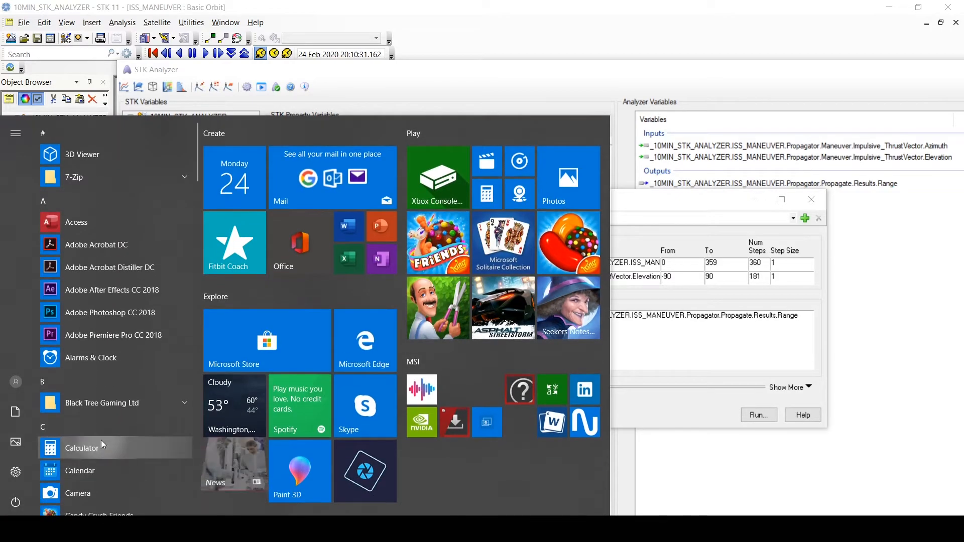
left_click(102, 441)
type("360*181")
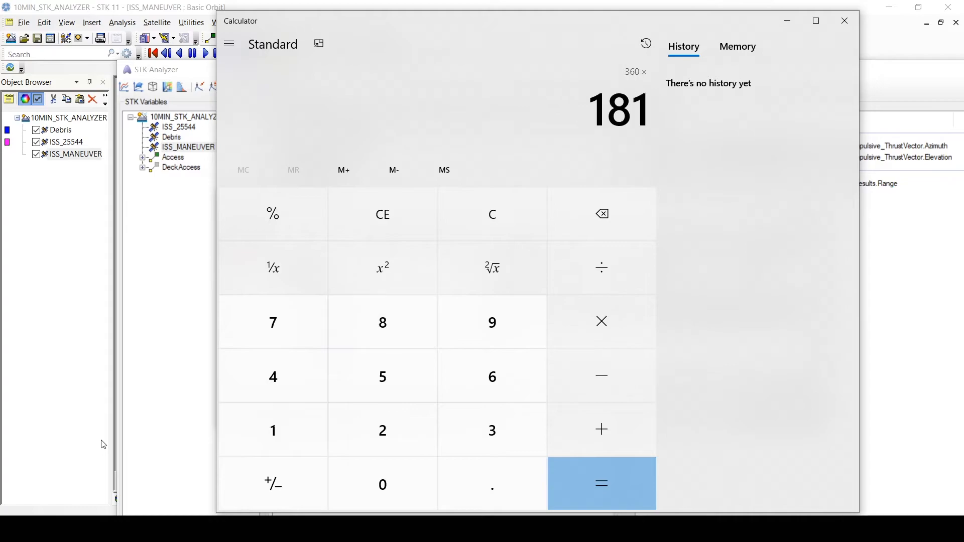
key("Return")
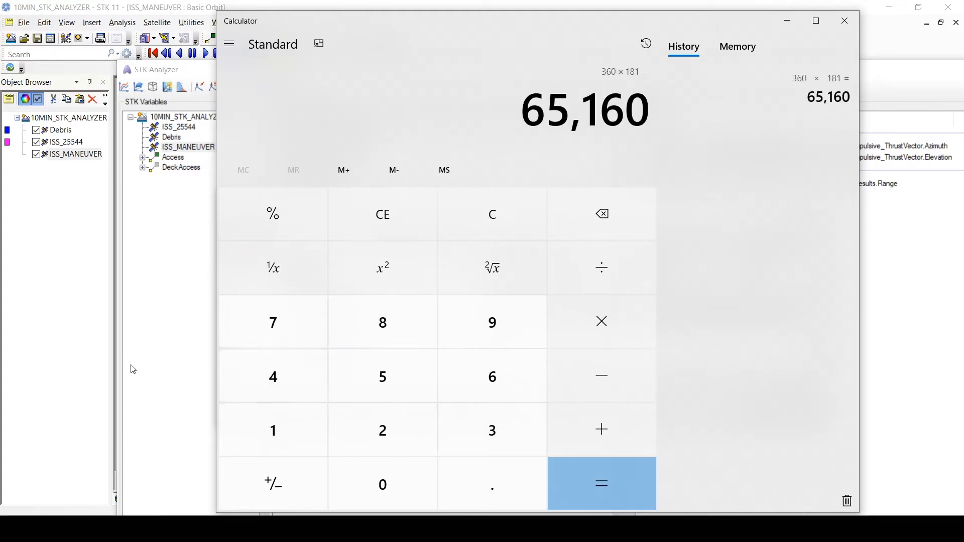
left_click(160, 391)
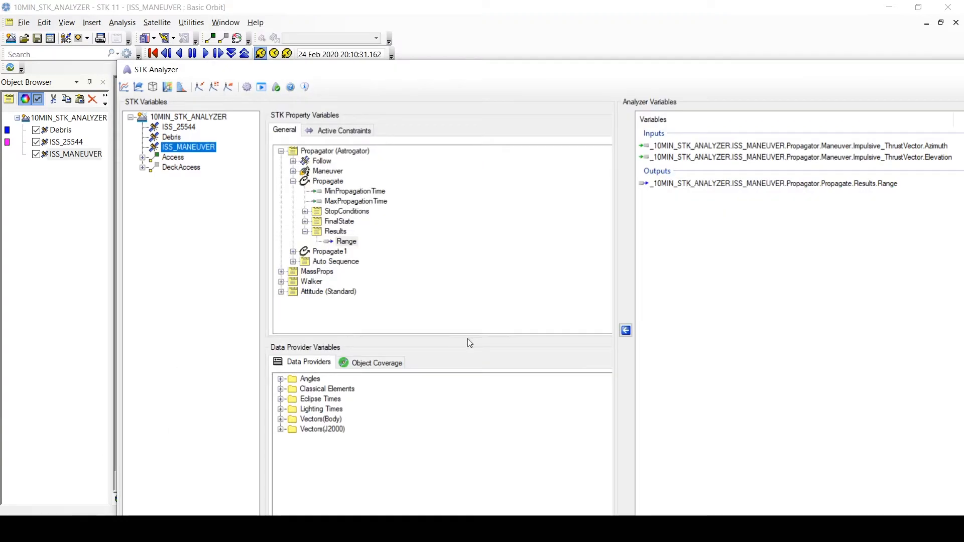
left_click_drag(387, 72, 412, 264)
left_click(503, 198)
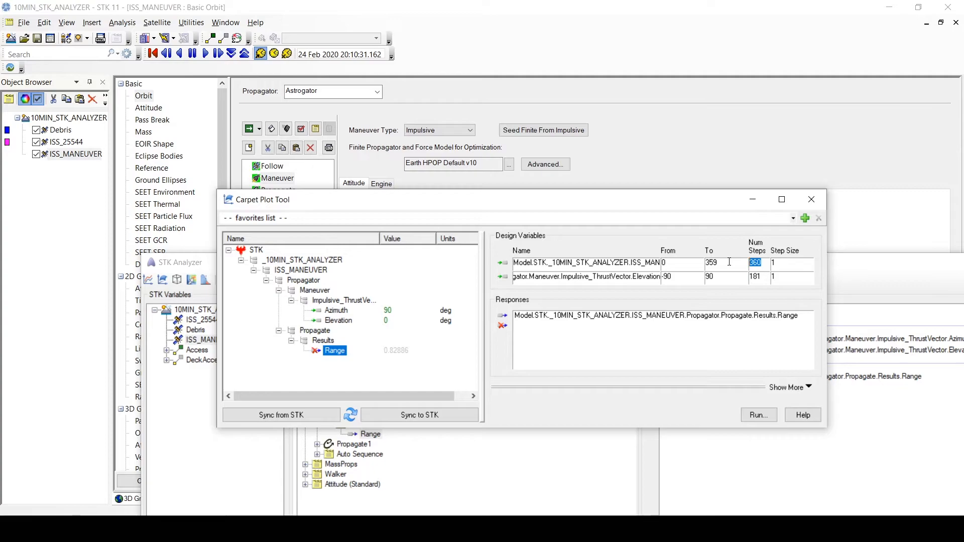
Set both the azimuth and elevation design variables to 20 steps and run the carpet plot study.
type("20")
key("Tab")
key("Tab")
key("Tab")
key("Tab")
key("Tab")
type("20")
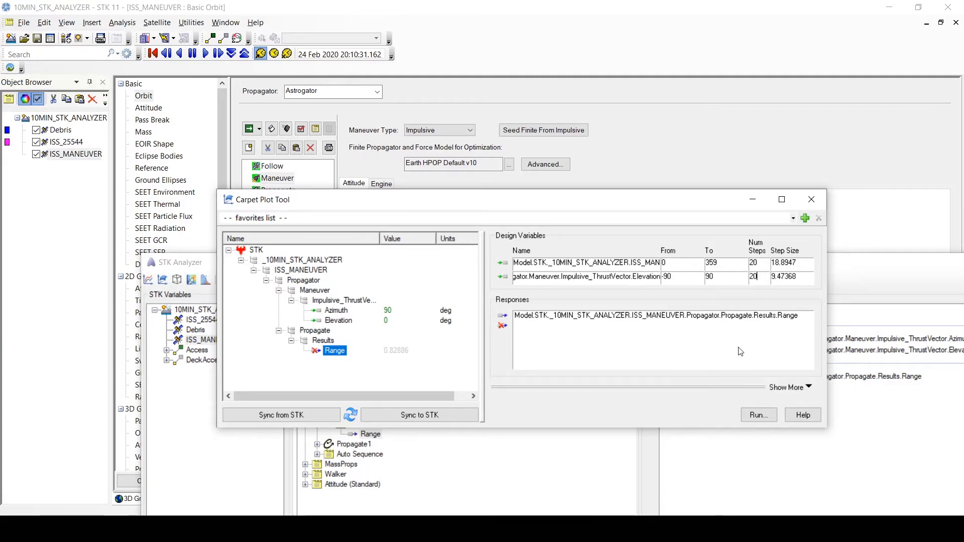
left_click(760, 415)
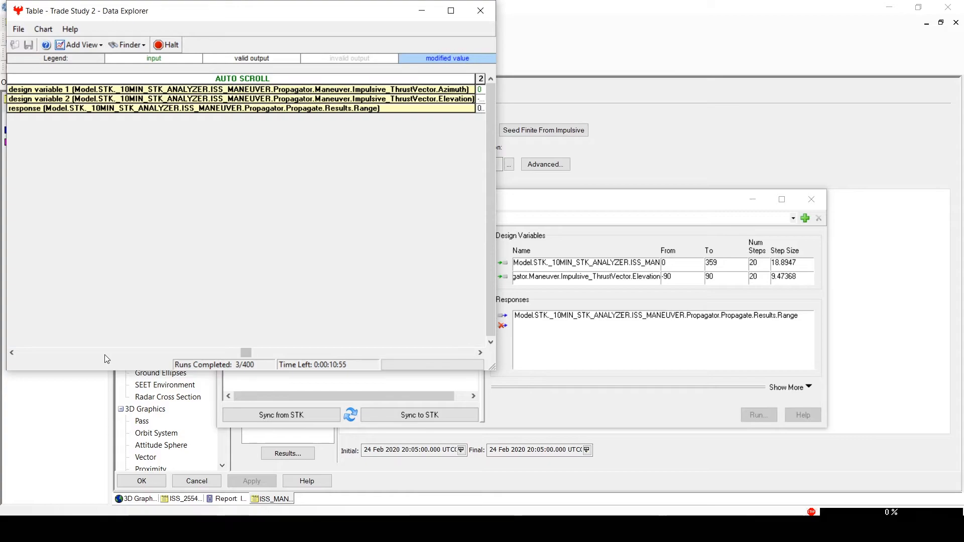
Widen the trade study table and check the satellites in the 3D Graphics window with the Carpet Plot Tool minimized.
left_click_drag(496, 363, 844, 345)
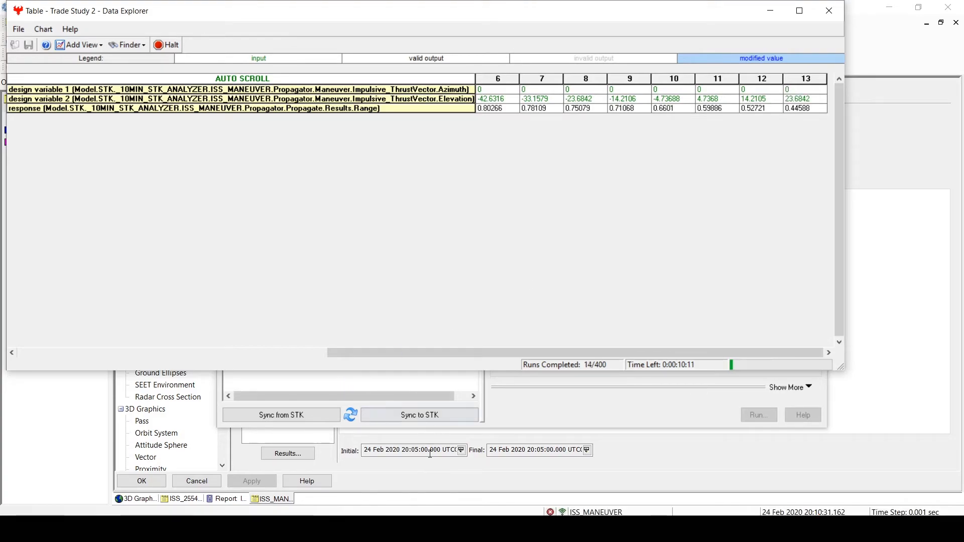
left_click(135, 498)
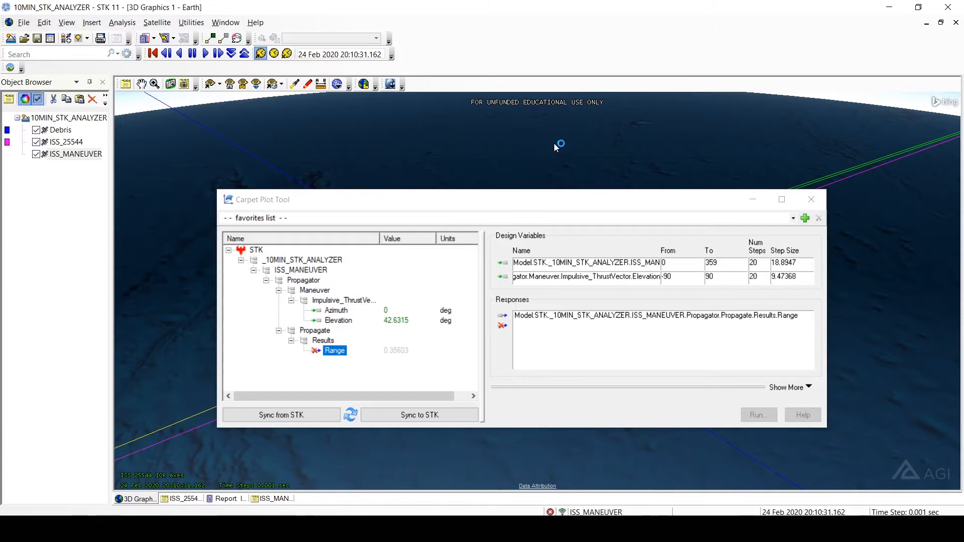
left_click(752, 196)
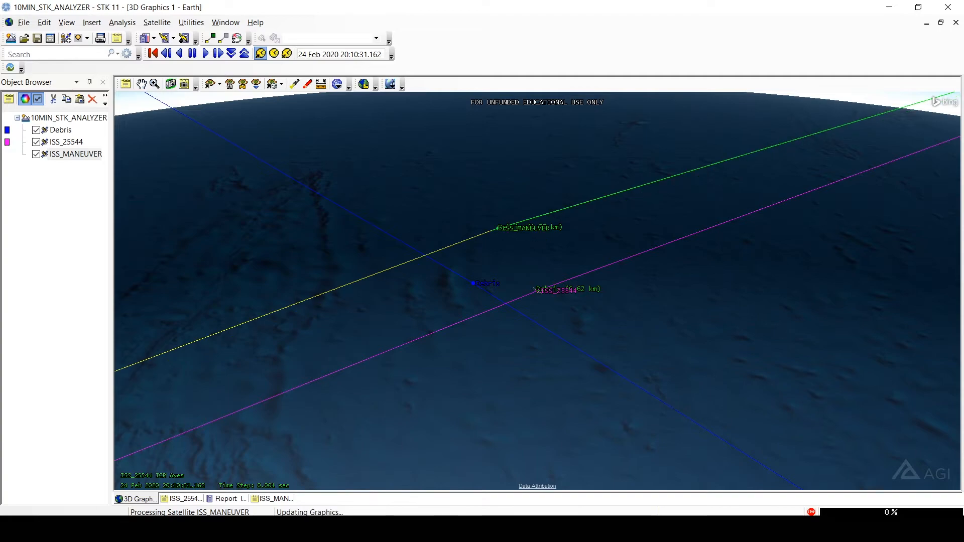
Maximize the trade study's Data Explorer window and add a Contour Plot view.
left_click(799, 10)
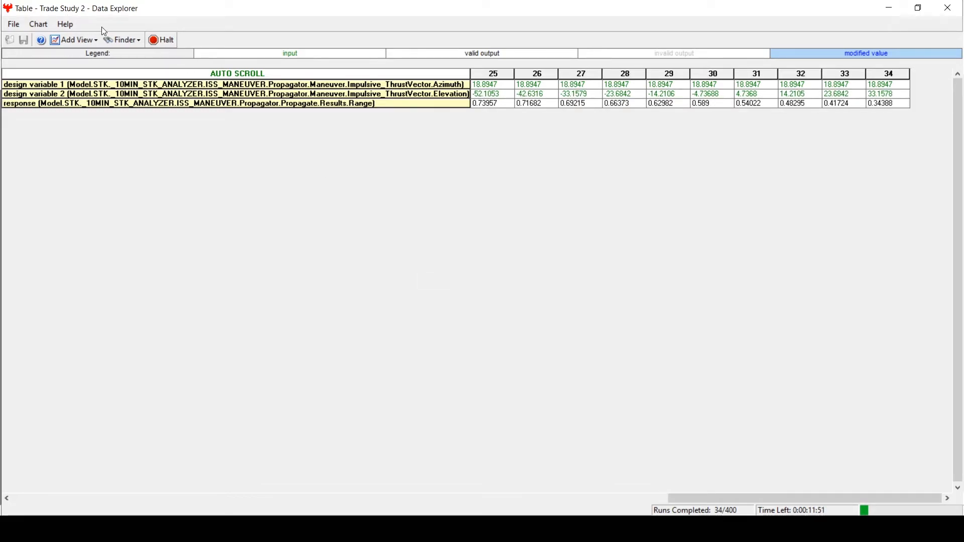
left_click(74, 40)
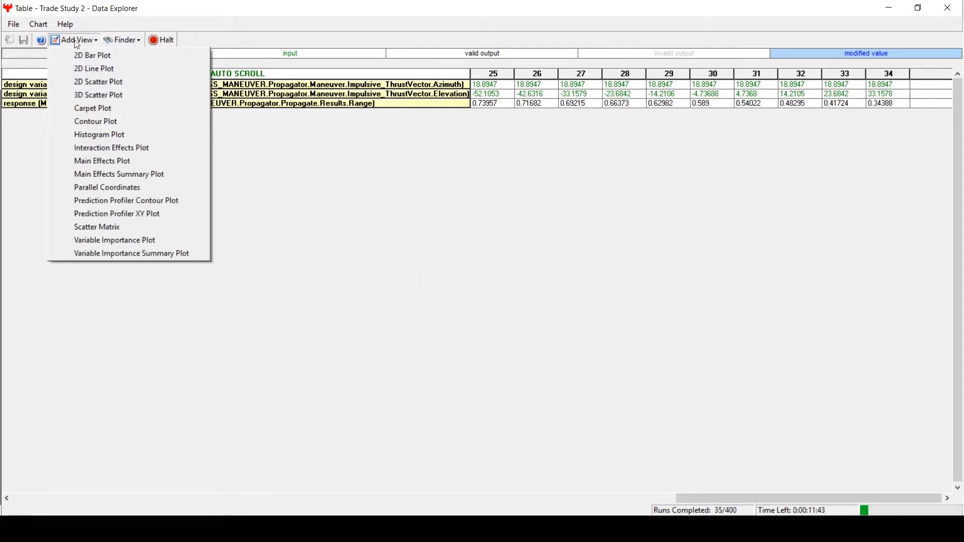
left_click(114, 120)
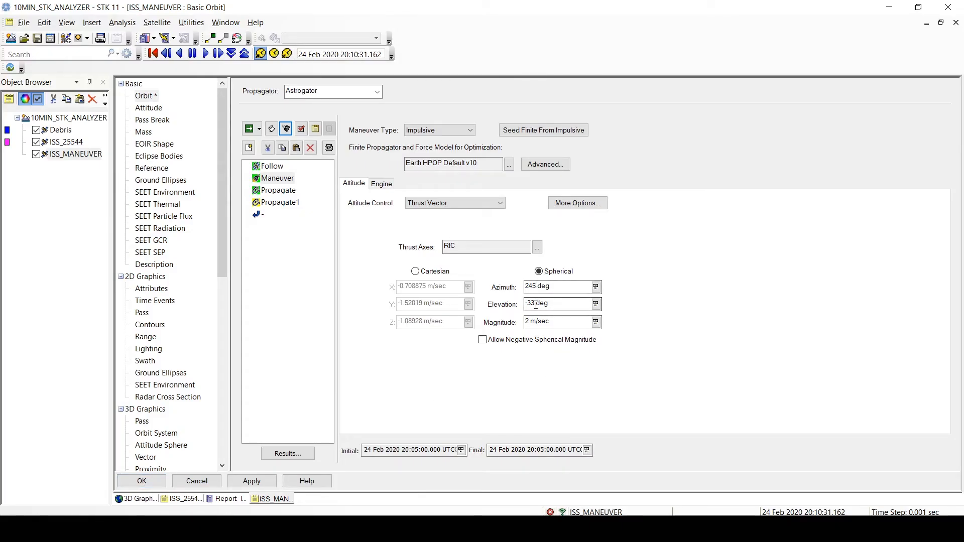
Compare ISS_MANEUVER's distance to Debris in the 3D Graphics window with the contour plot of Range.
left_click(135, 498)
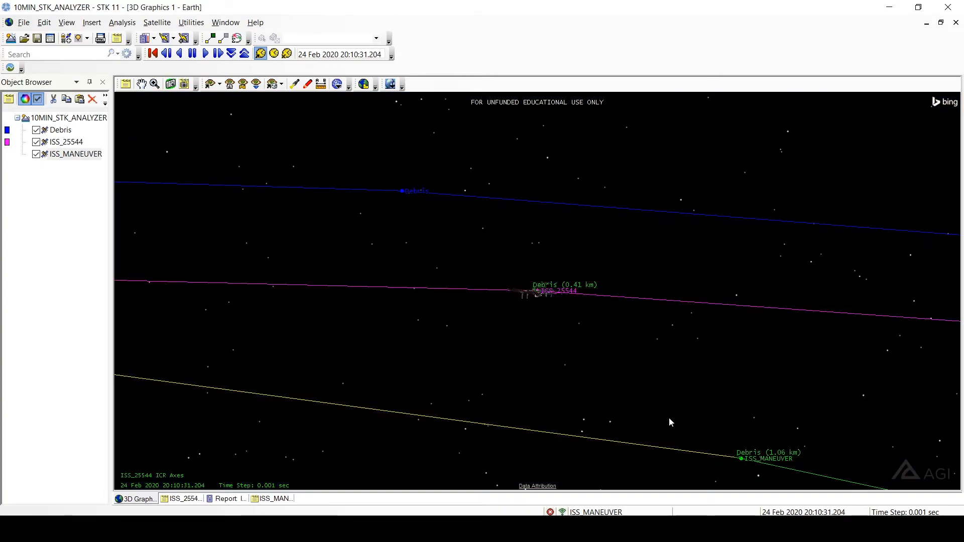
left_click_drag(671, 422, 646, 415)
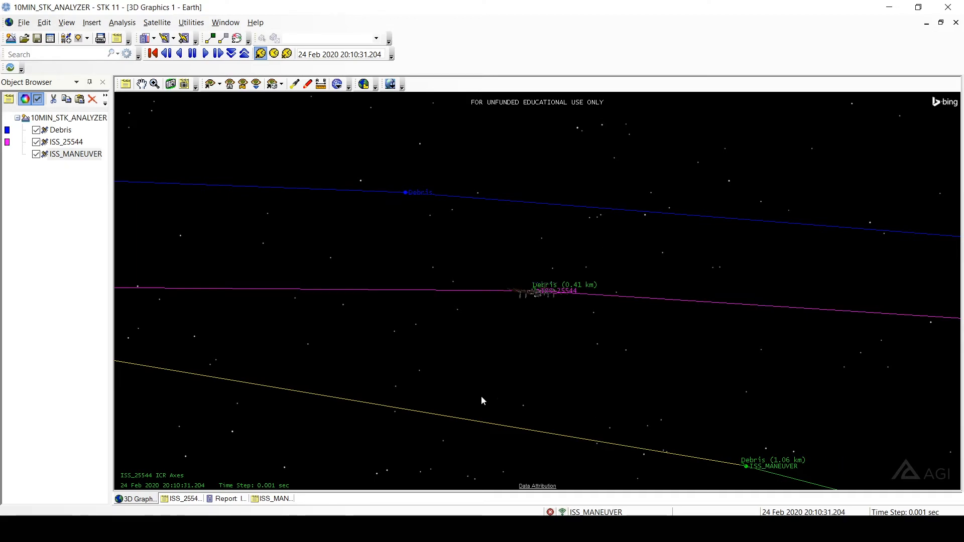
mouse_move(729, 530)
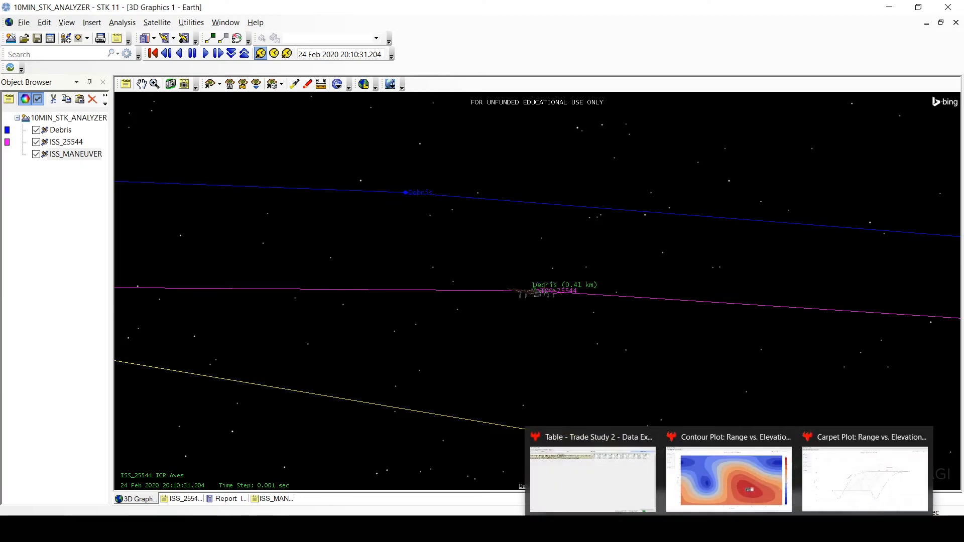
left_click(736, 481)
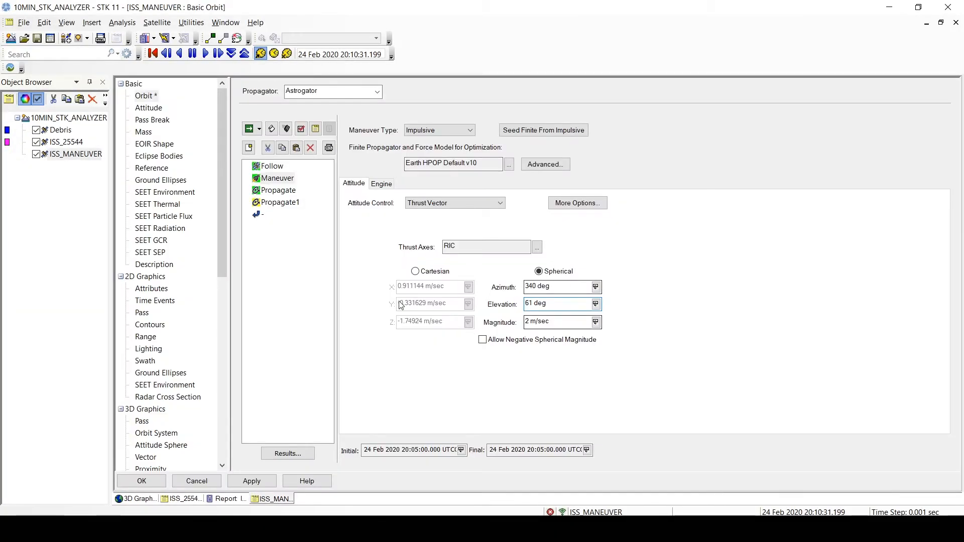
Apply the 340 deg azimuth and 61 deg elevation to ISS_MANEUVER's maneuver and show its trajectory in the 3D Graphics window.
left_click(252, 481)
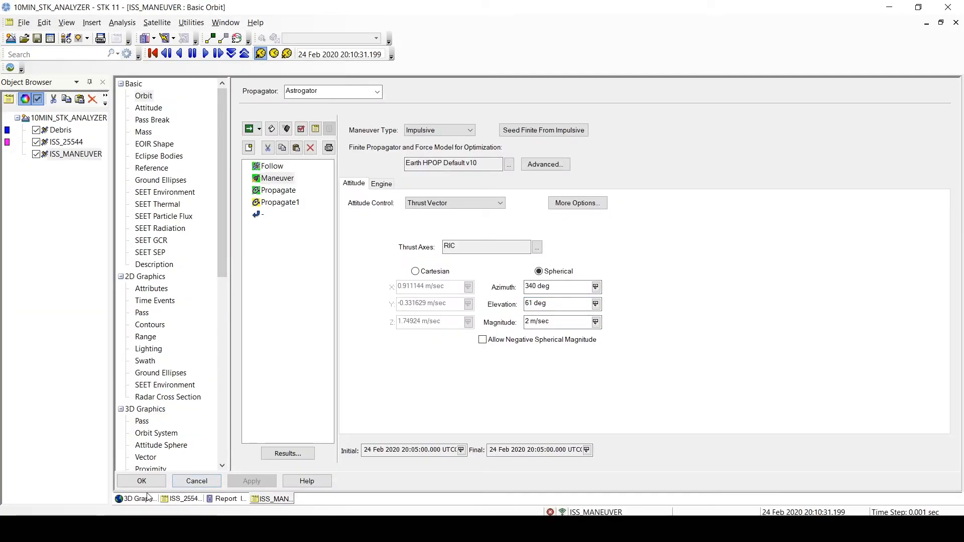
left_click(287, 129)
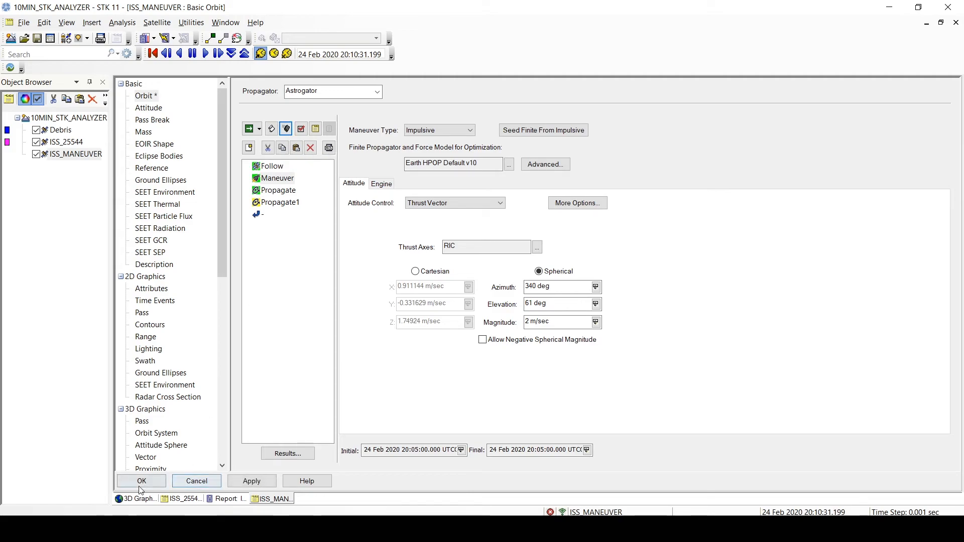
left_click(141, 482)
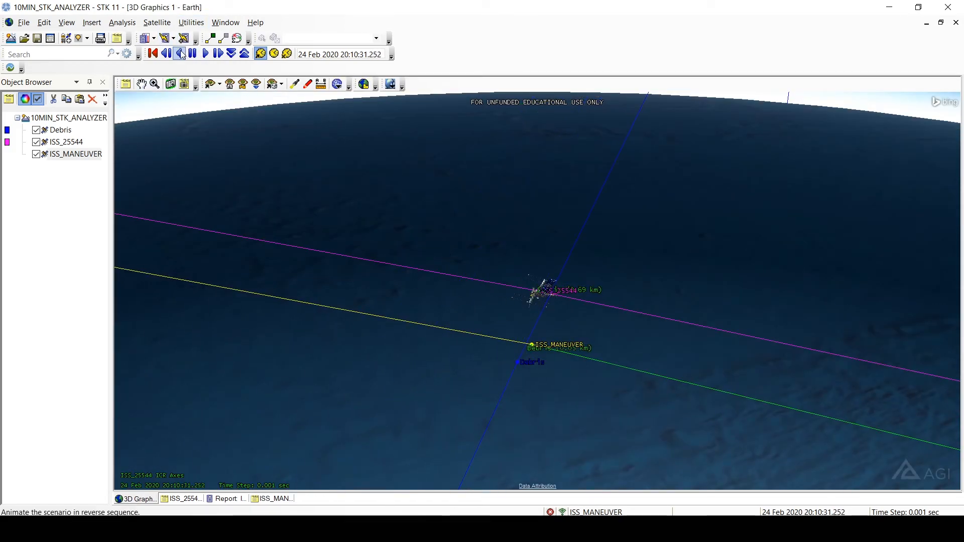
Step the animation time back and forth around the closest approach to examine the range between ISS_MANEUVER and Debris.
left_click(166, 53)
left_click(166, 54)
left_click(166, 54)
left_click(166, 54)
left_click(166, 54)
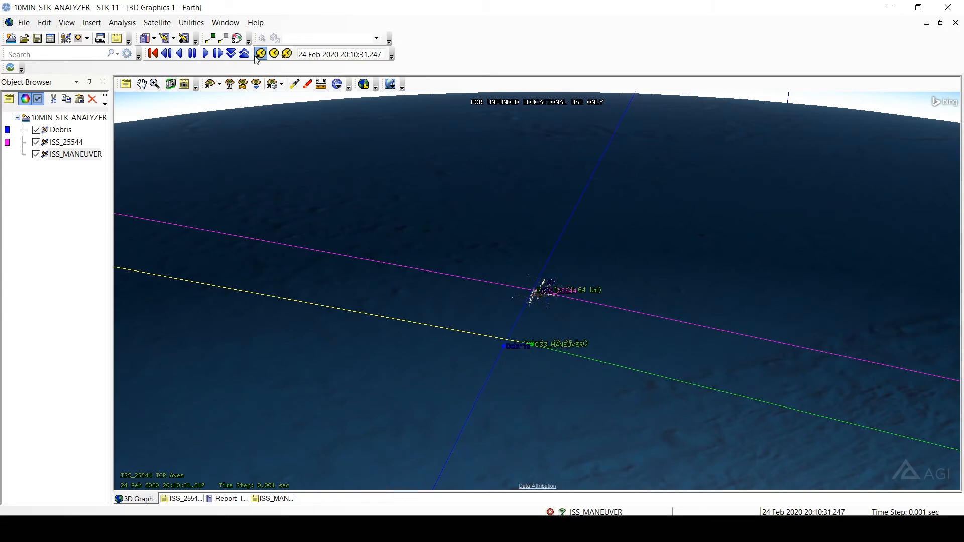
left_click(218, 54)
left_click(218, 54)
left_click(218, 53)
left_click(218, 54)
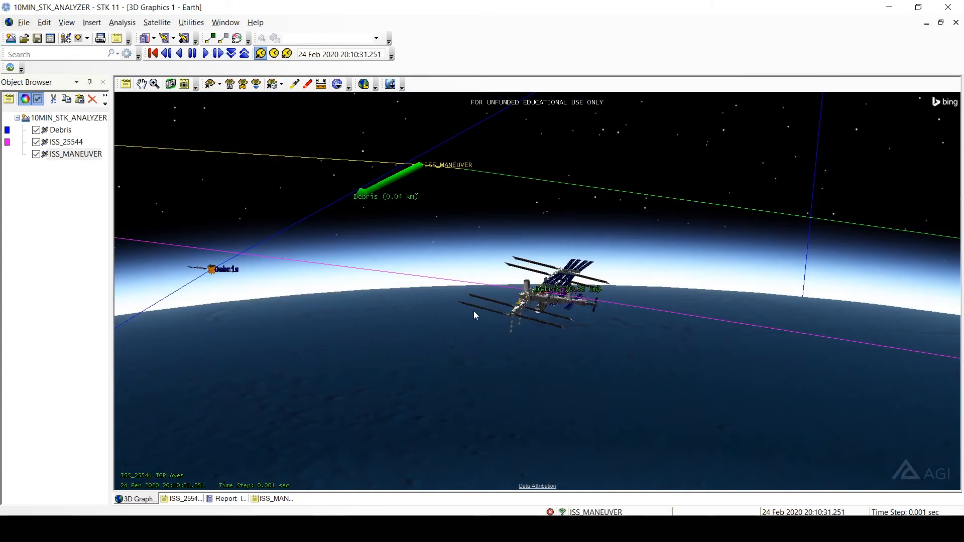
Examine the separation of ISS_MANEUVER, ISS_25544 and Debris from different 3D angles, and reopen ISS_MANEUVER's maneuver settings.
mouse_move(474, 312)
left_mouse_down()
mouse_move(487, 326)
mouse_move(470, 323)
left_mouse_up()
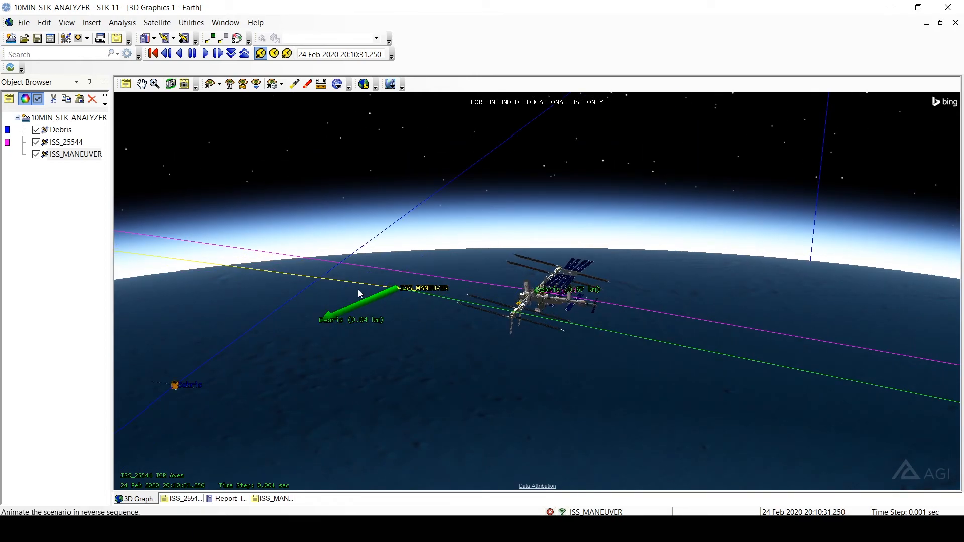
left_click_drag(359, 295, 421, 270)
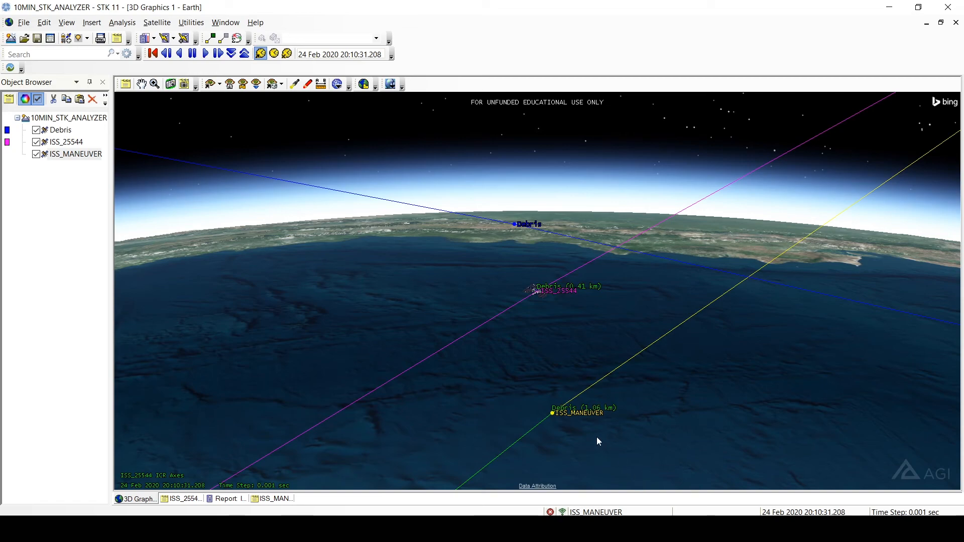
left_click(272, 499)
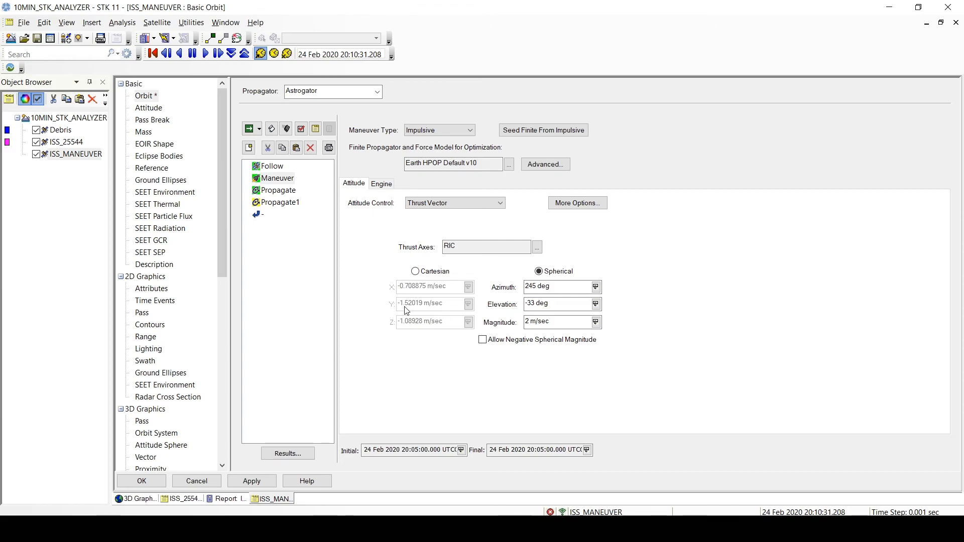
Return to the 3D Graphics window and compare the ISS_MANEUVER and ISS_25544 trajectories relative to Debris from above and from near the horizon.
left_click(135, 499)
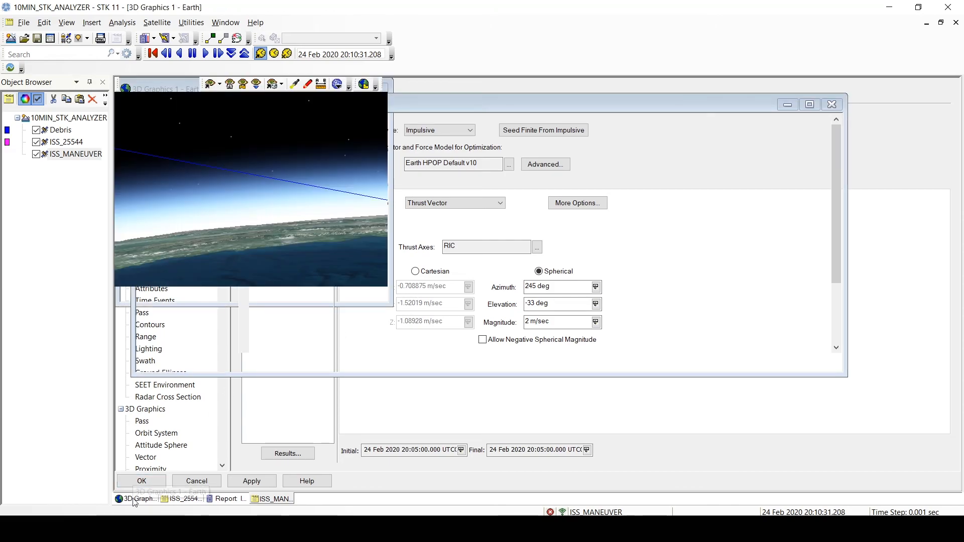
left_click_drag(616, 364, 742, 379)
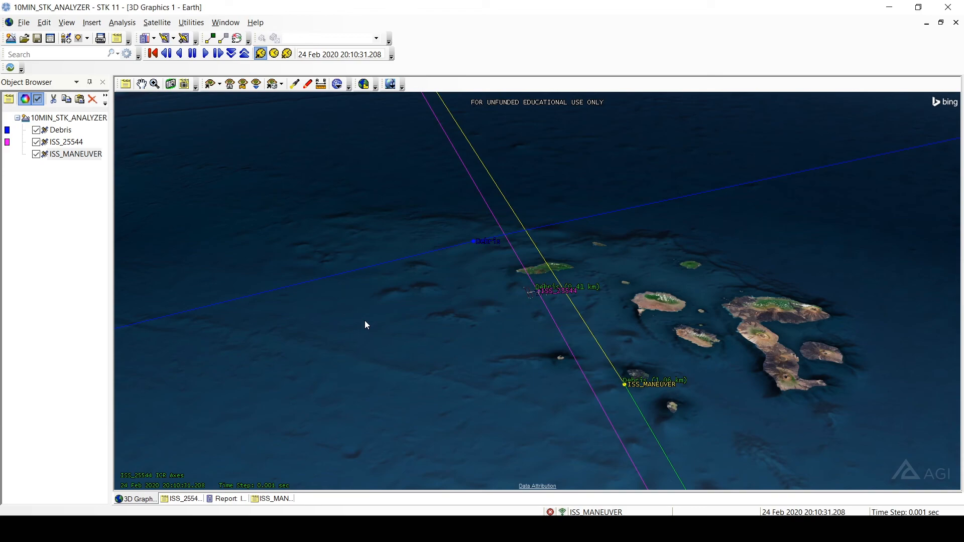
left_click_drag(539, 315, 452, 300)
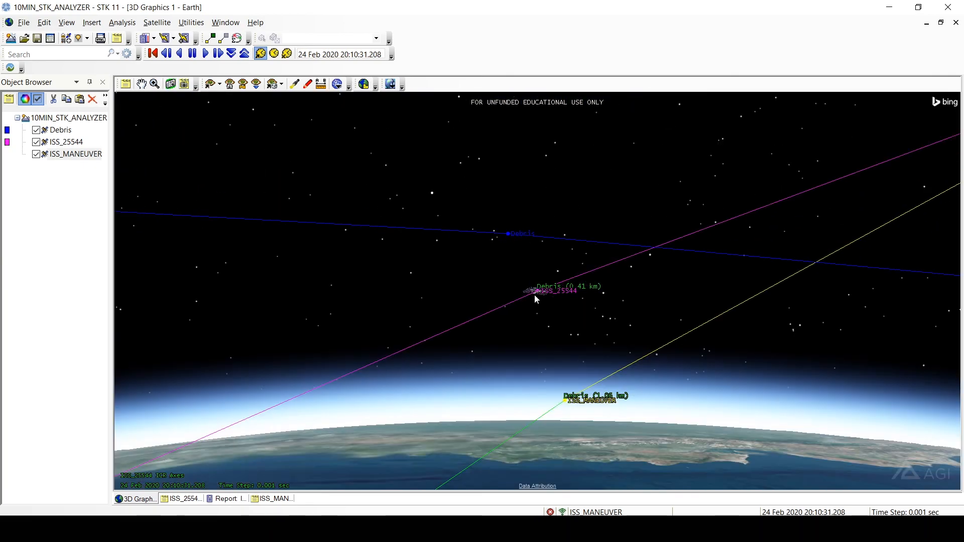
left_click_drag(605, 378, 566, 366)
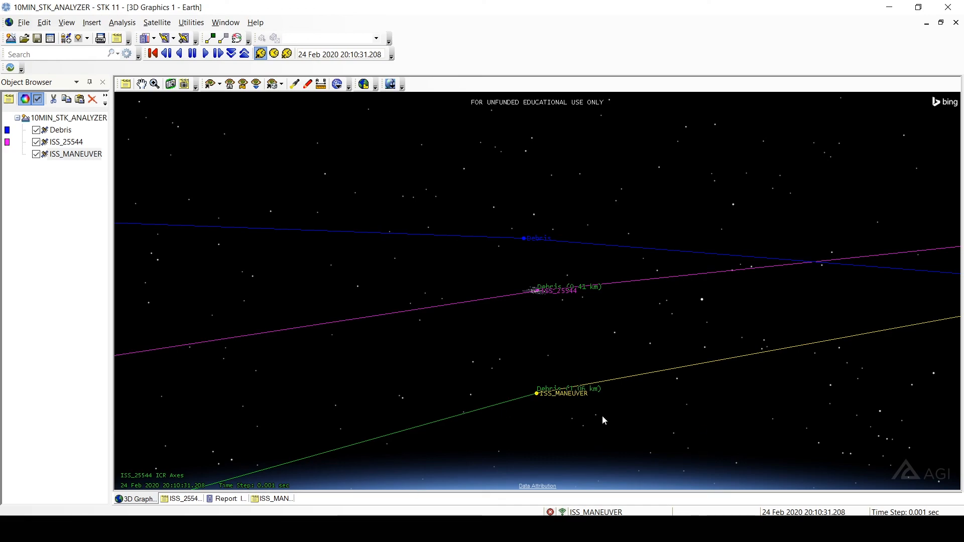
Review the Trade Study 2 data table and expand the J4Perturbation propagator variables of Debris in STK Analyzer.
left_click(730, 529)
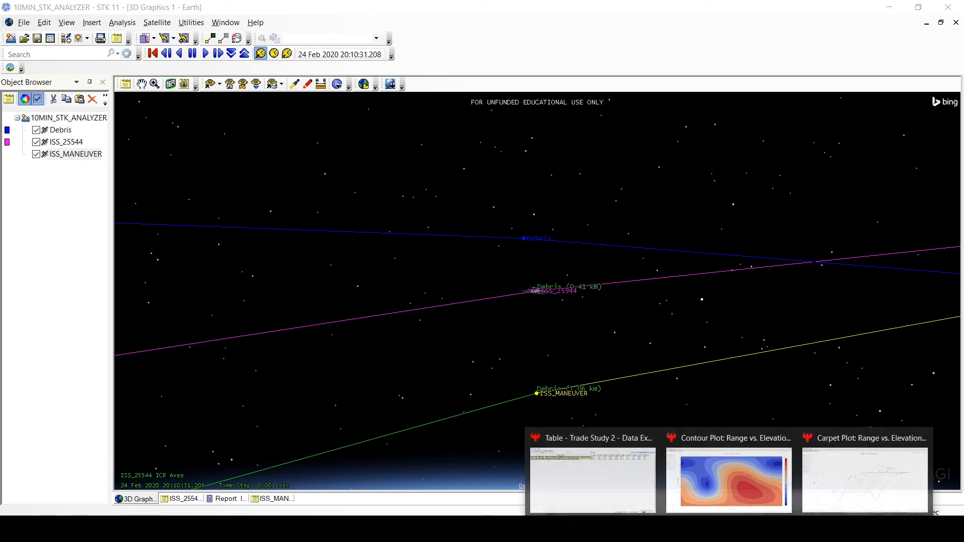
left_click(599, 475)
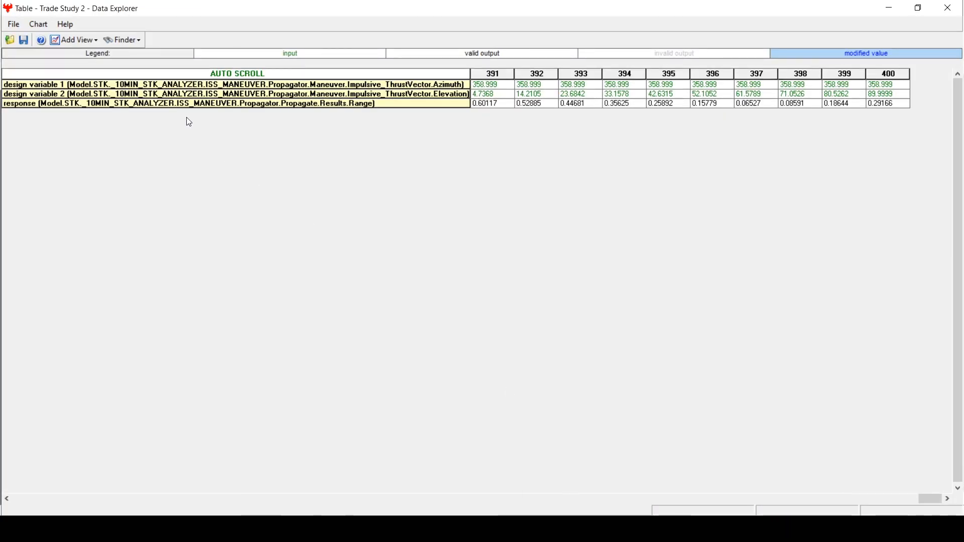
left_click(14, 24)
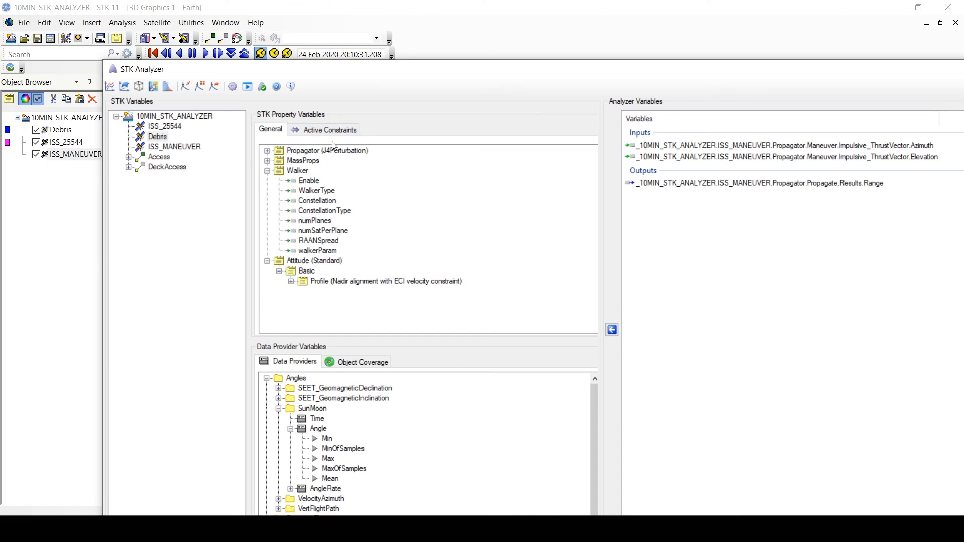
left_click(268, 151)
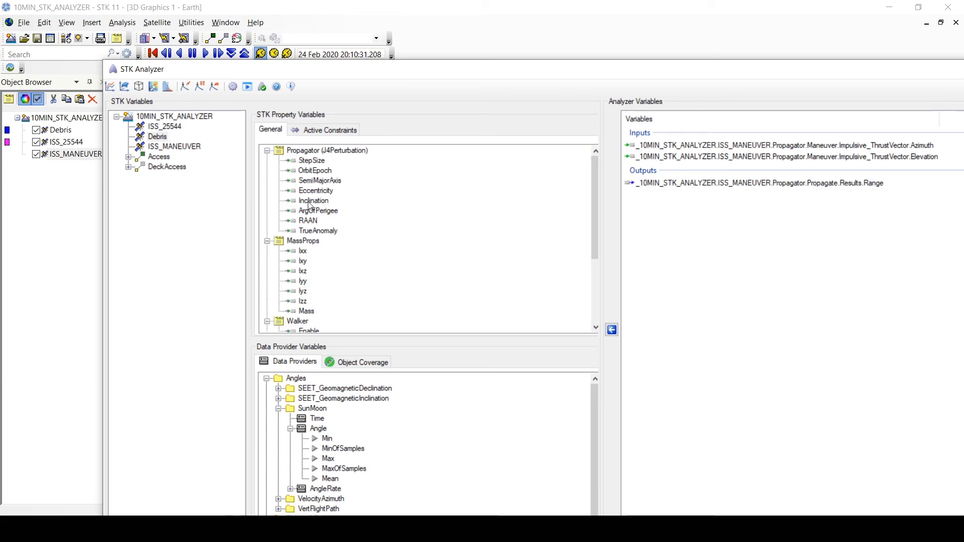